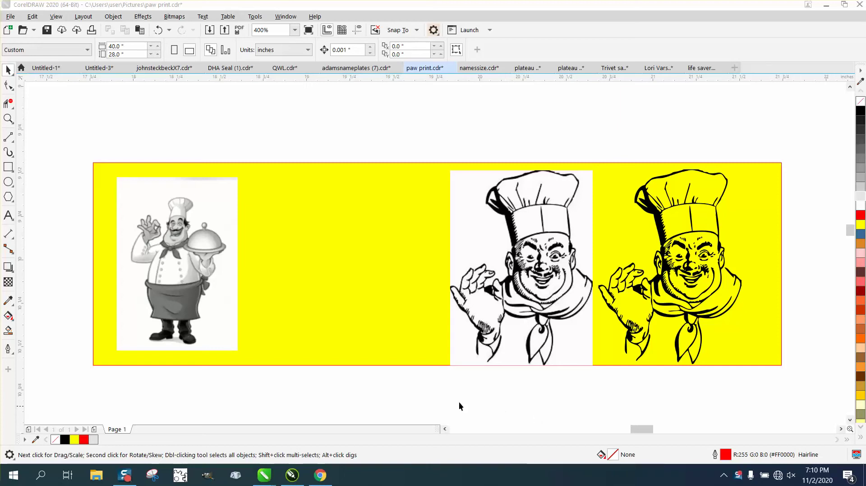
# - Raise the speaker volume to 22, then zoom in and out on the original chef bitmap
pyautogui.click(791, 474)
pyautogui.moveTo(702, 434); pyautogui.dragTo(730, 429)
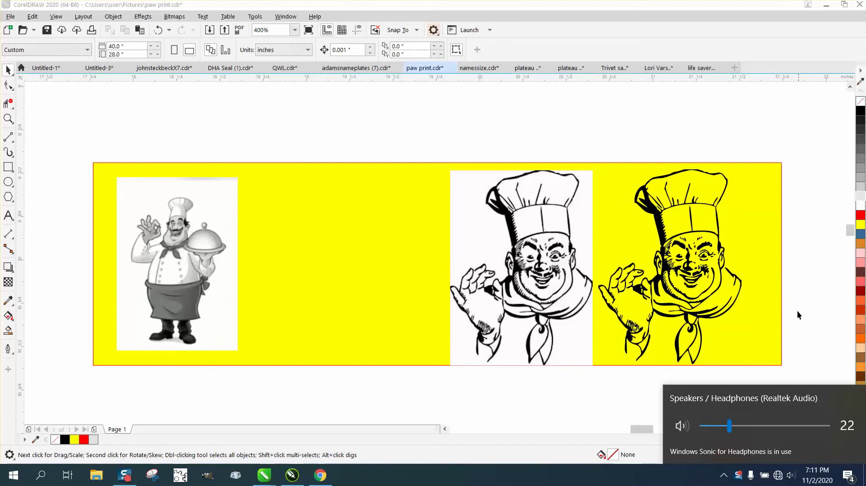
pyautogui.click(8, 119)
pyautogui.moveTo(307, 358); pyautogui.dragTo(307, 358)
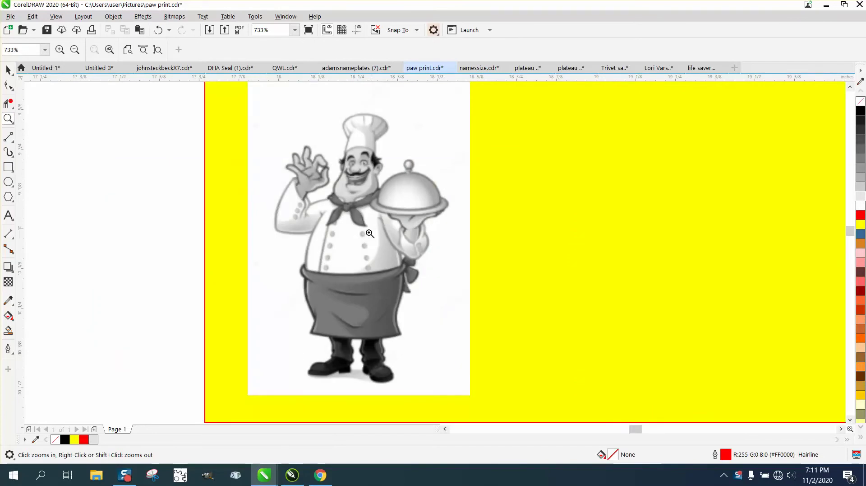
pyautogui.click(408, 256)
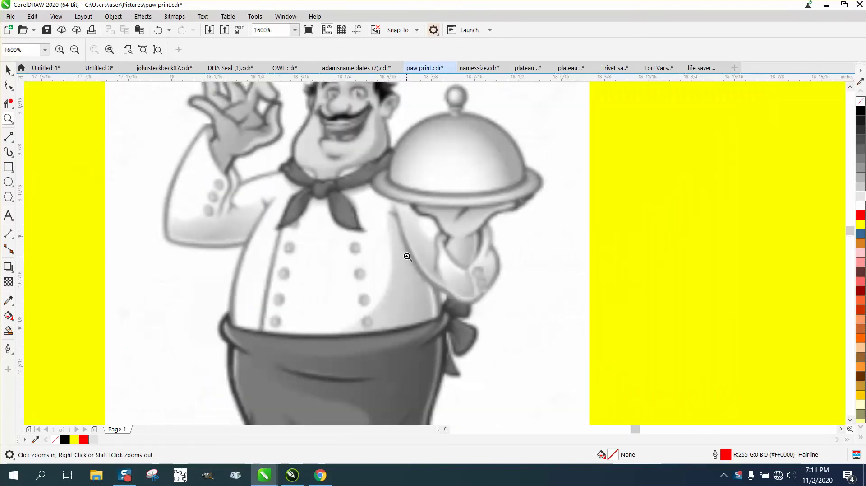
pyautogui.rightClick(408, 256)
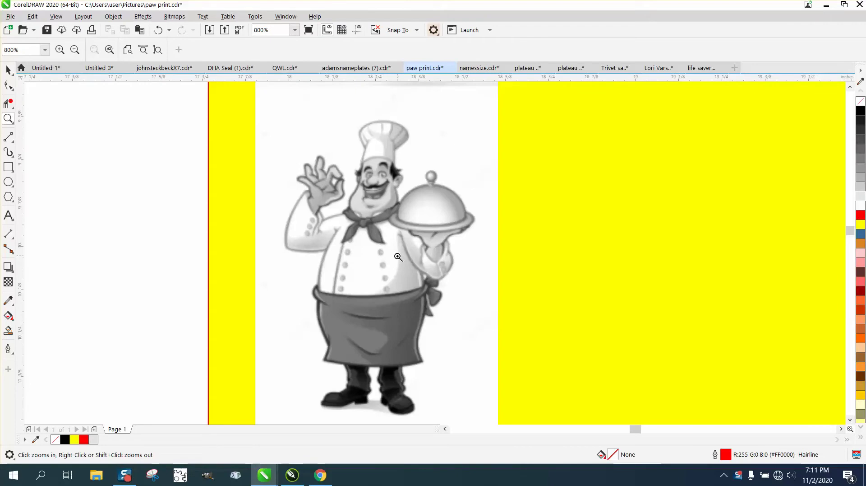
pyautogui.rightClick(377, 260)
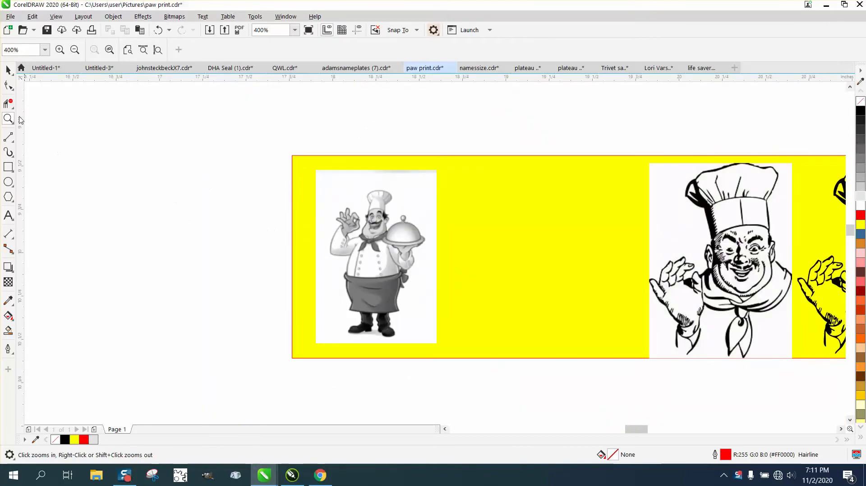
pyautogui.click(7, 70)
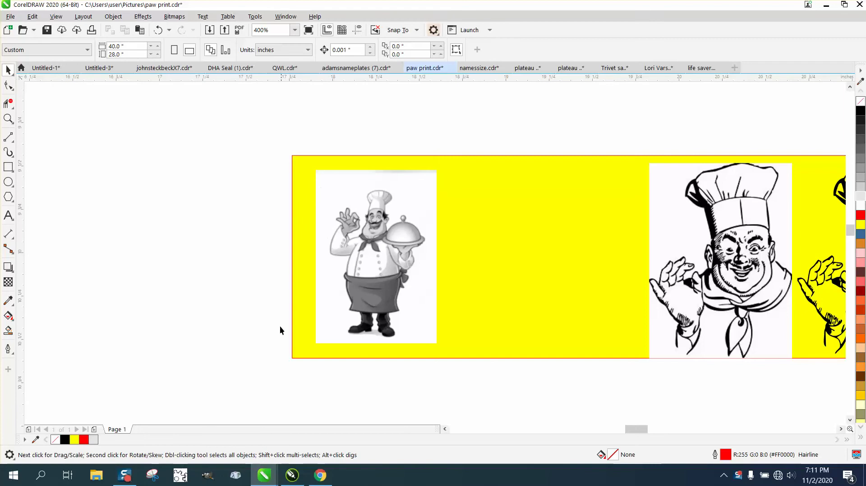
# - In Chrome's Yahoo results, preview the smiling chef clipart, close it and scroll back up
pyautogui.click(321, 475)
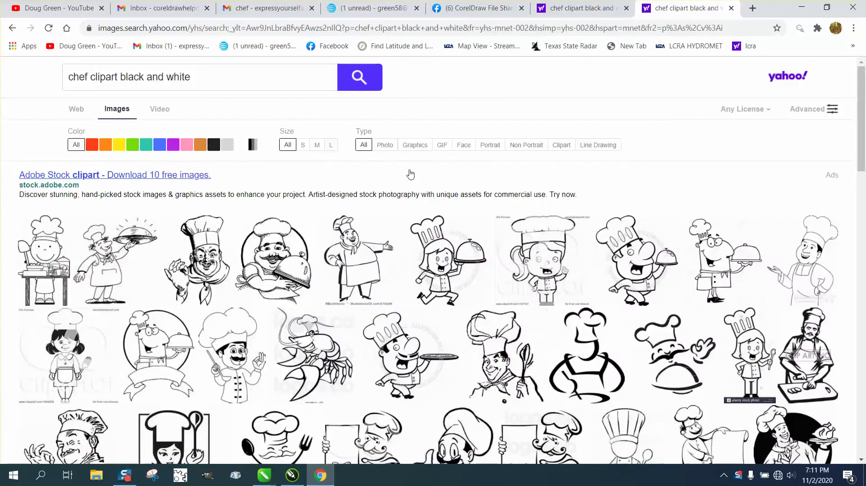
pyautogui.click(90, 83)
pyautogui.scroll(-15, 556, 261)
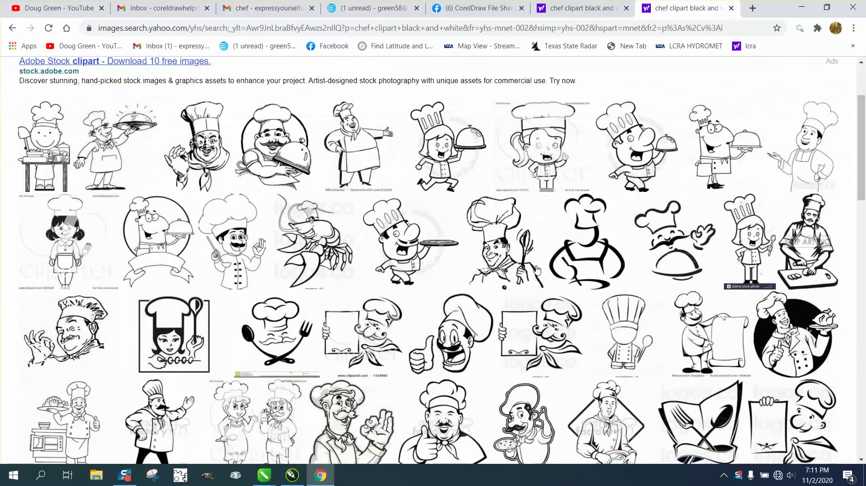
pyautogui.scroll(15, 533, 268)
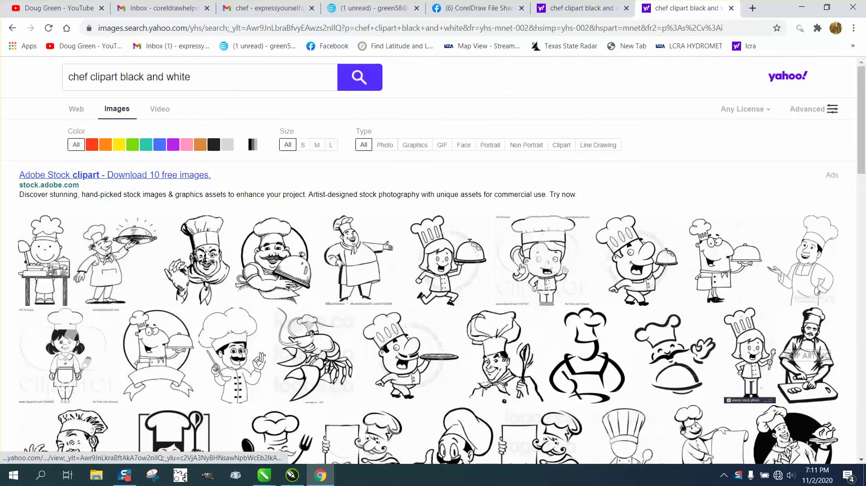
pyautogui.click(203, 265)
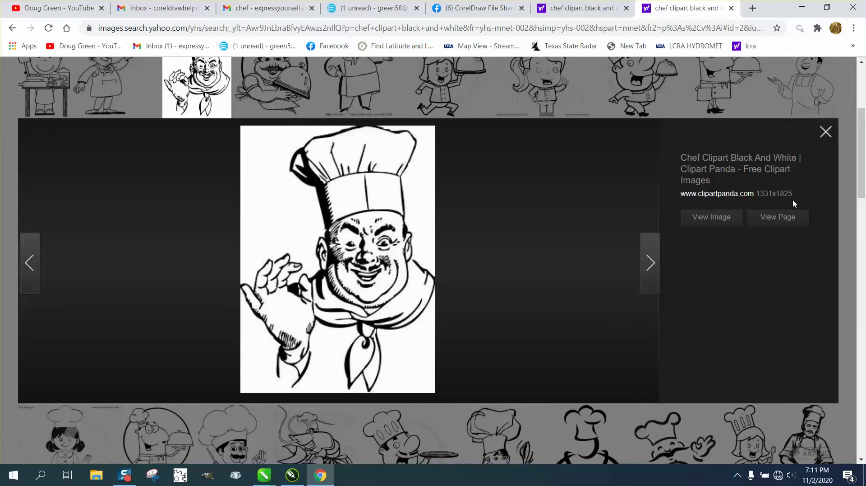
pyautogui.click(825, 133)
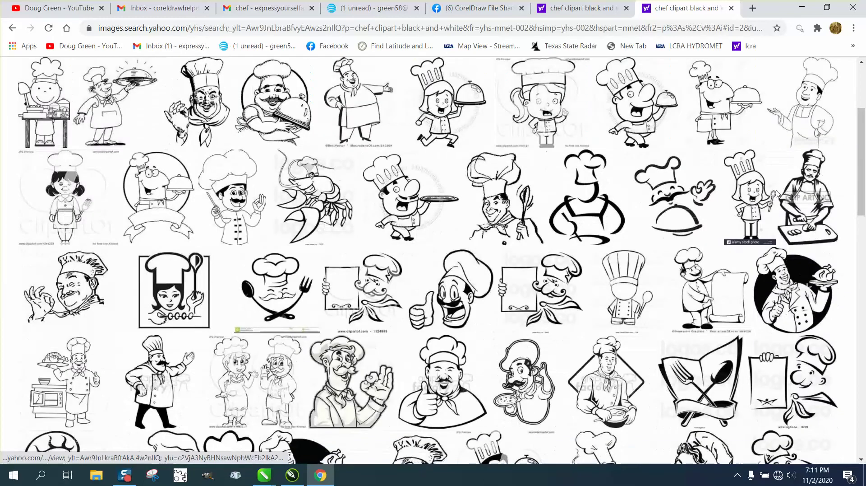
pyautogui.scroll(4, 330, 159)
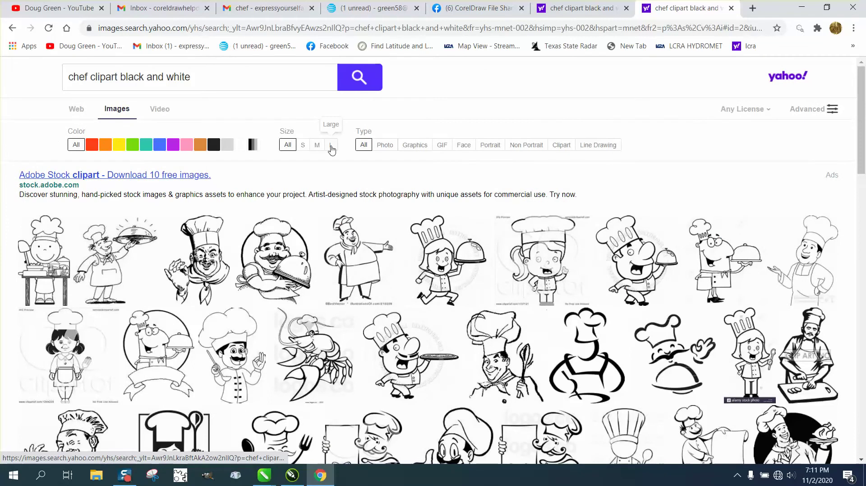
# - Limit the chef clipart results to Large images and browse down, loading more results
pyautogui.click(332, 145)
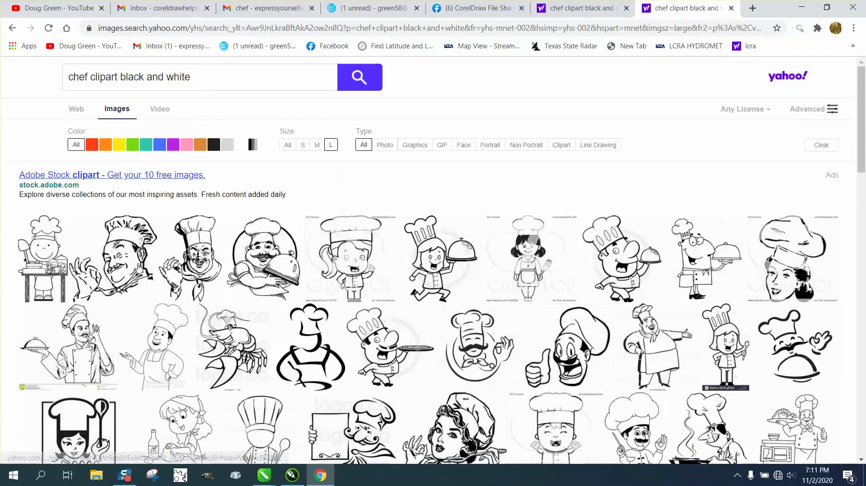
pyautogui.scroll(-3, 195, 267)
pyautogui.scroll(-8, 278, 269)
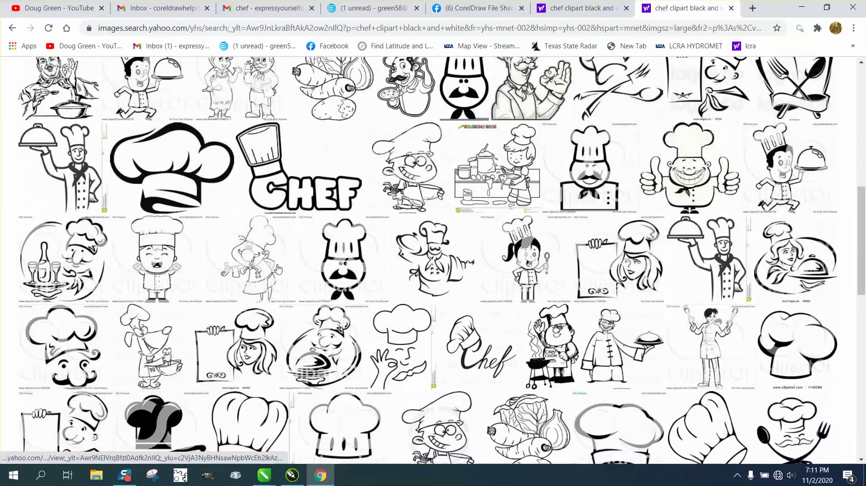
pyautogui.scroll(-3, 278, 269)
pyautogui.scroll(-7, 278, 269)
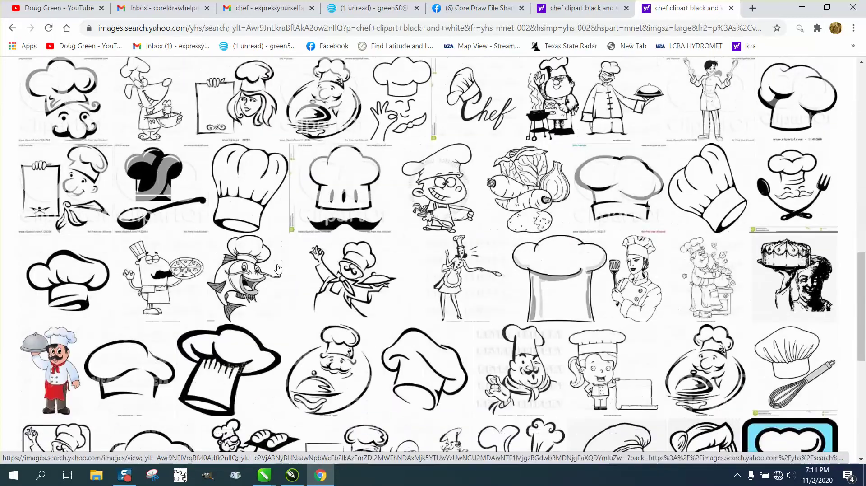
pyautogui.scroll(-3, 278, 269)
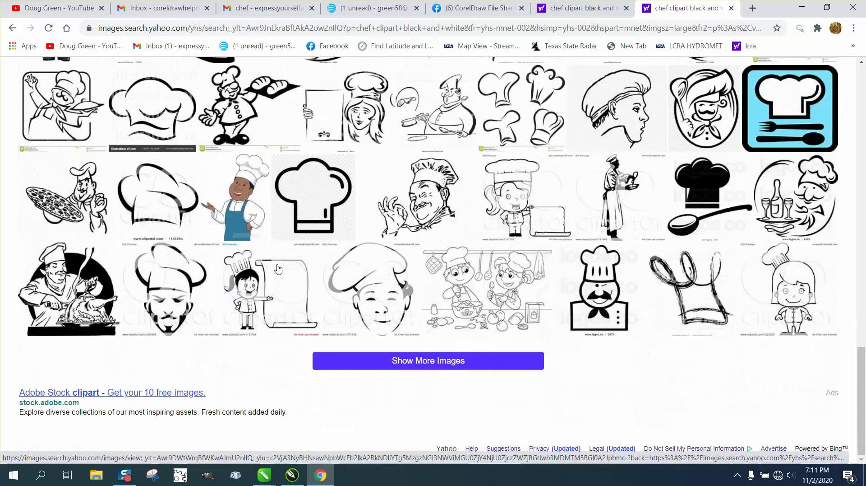
pyautogui.click(434, 361)
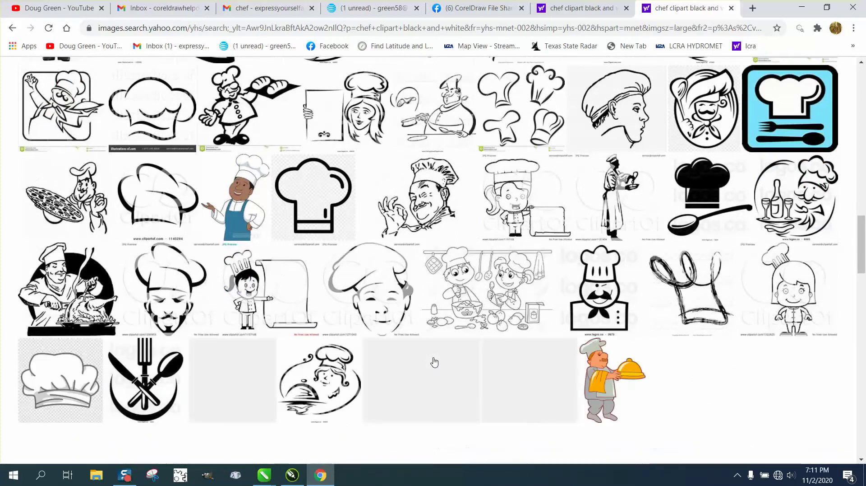
pyautogui.scroll(-5, 433, 359)
pyautogui.scroll(-5, 405, 341)
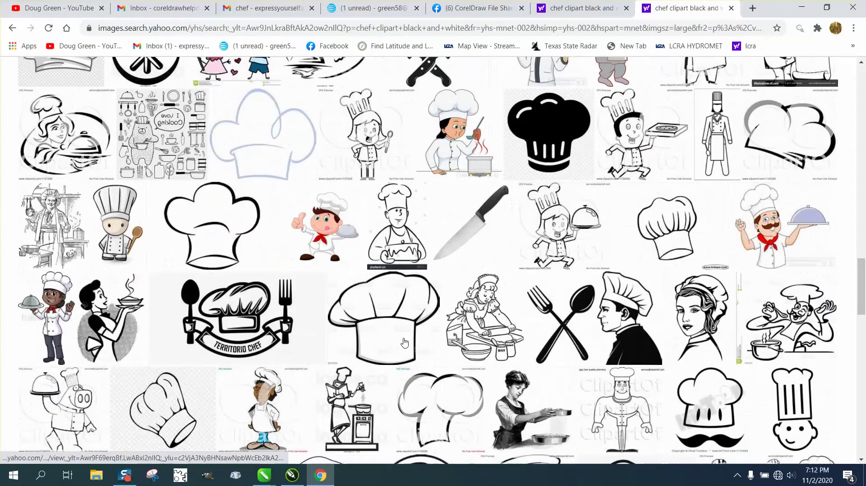
pyautogui.scroll(-5, 405, 342)
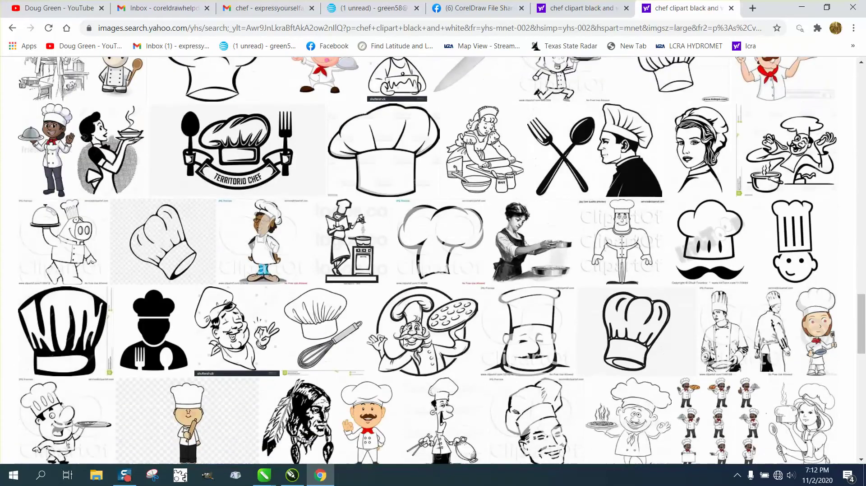
pyautogui.scroll(5, 560, 261)
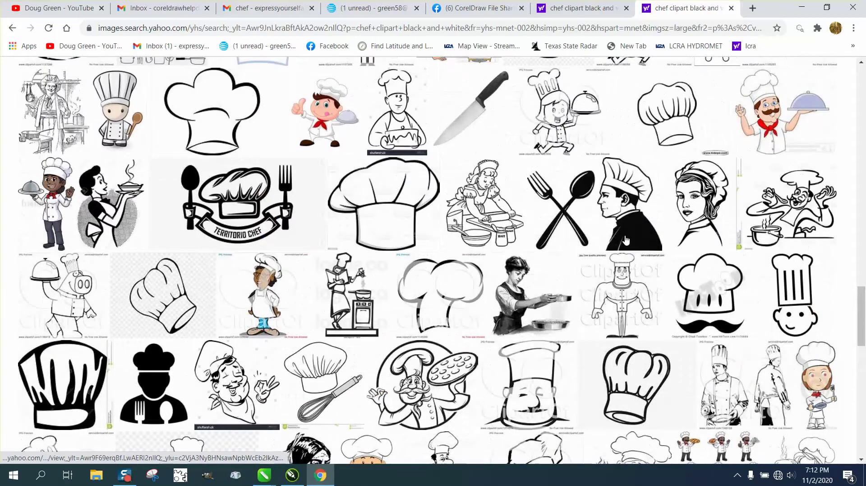
pyautogui.scroll(-5, 626, 239)
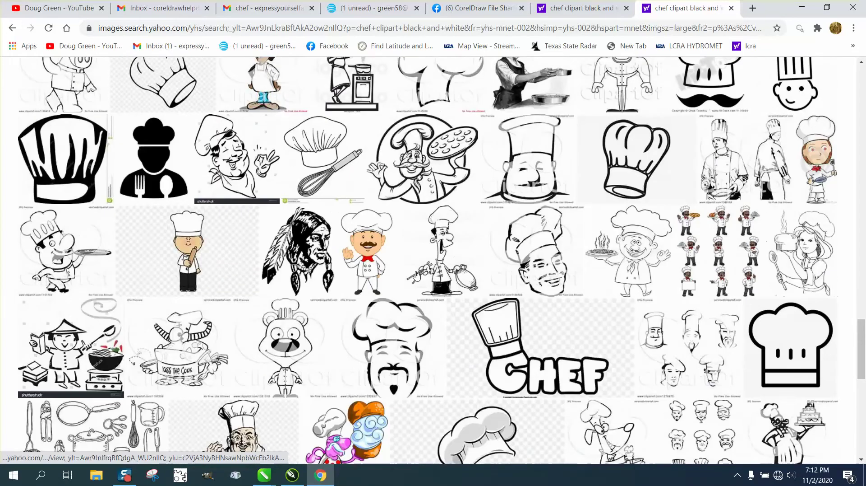
pyautogui.scroll(-3, 417, 275)
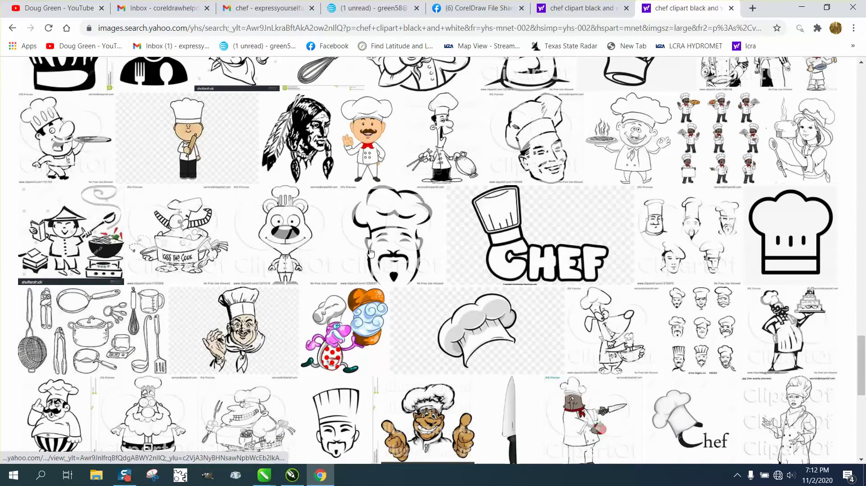
pyautogui.scroll(-3, 396, 251)
pyautogui.scroll(-6, 396, 253)
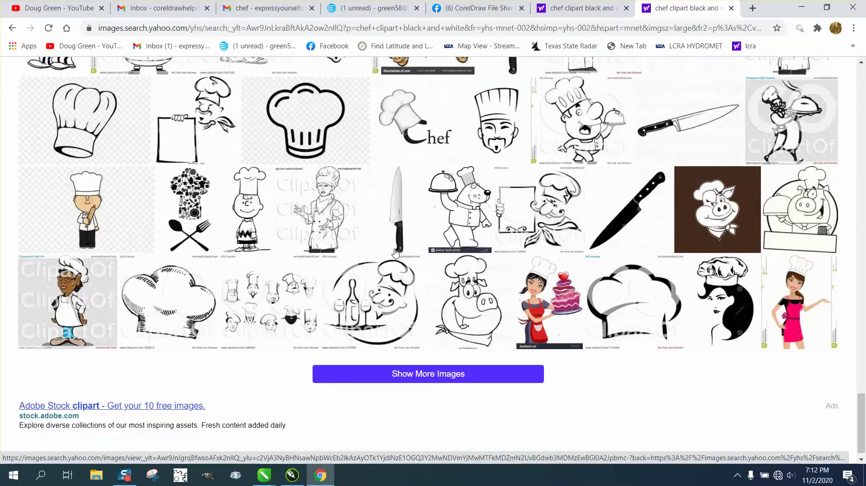
# - Load another batch of chef results, browse them, then scroll back up toward the filters
pyautogui.click(446, 383)
pyautogui.scroll(-5, 435, 357)
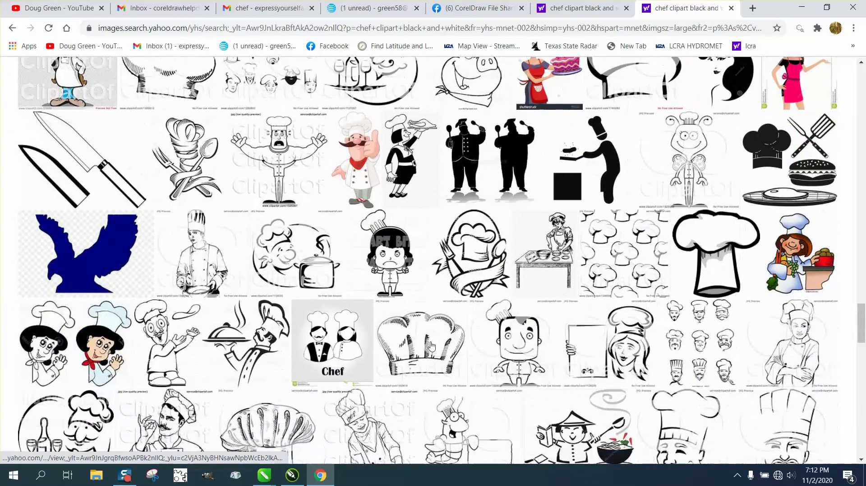
pyautogui.scroll(-2, 432, 345)
pyautogui.scroll(-4, 431, 346)
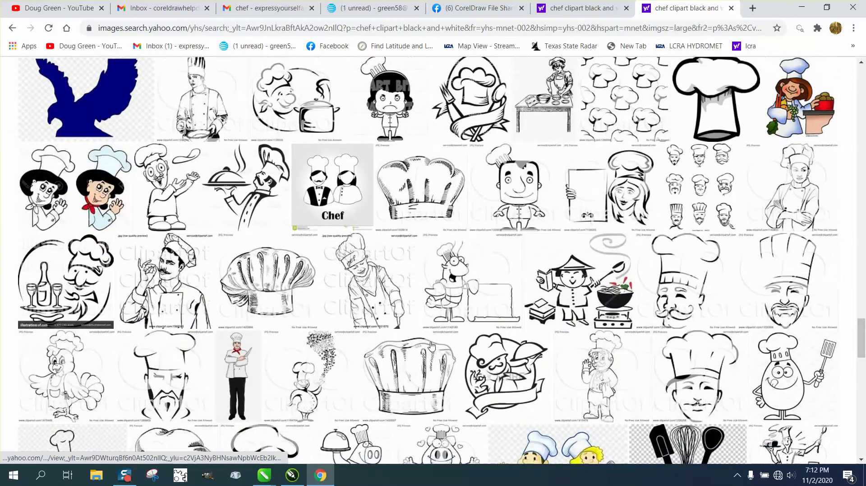
pyautogui.scroll(-6, 432, 345)
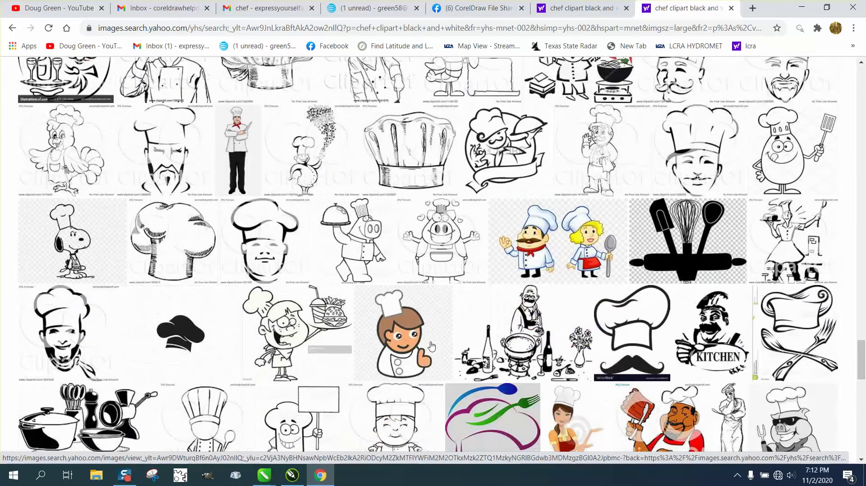
pyautogui.scroll(-1, 432, 346)
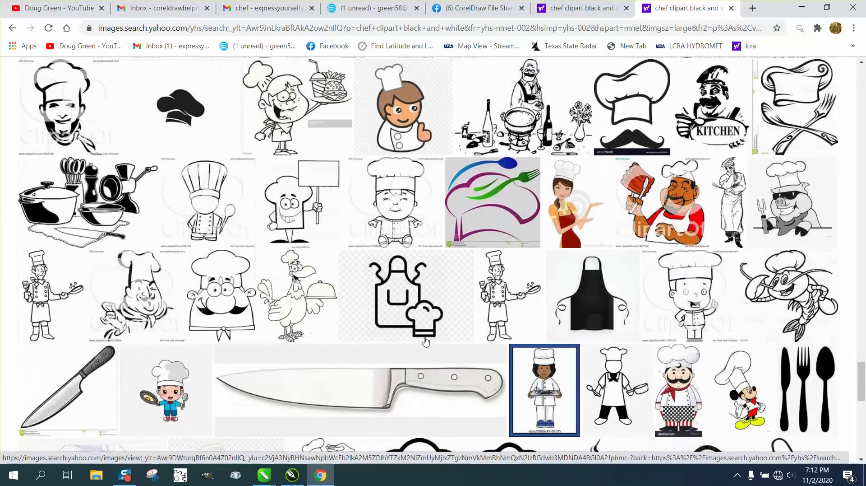
pyautogui.scroll(-1, 509, 280)
pyautogui.scroll(-7, 509, 280)
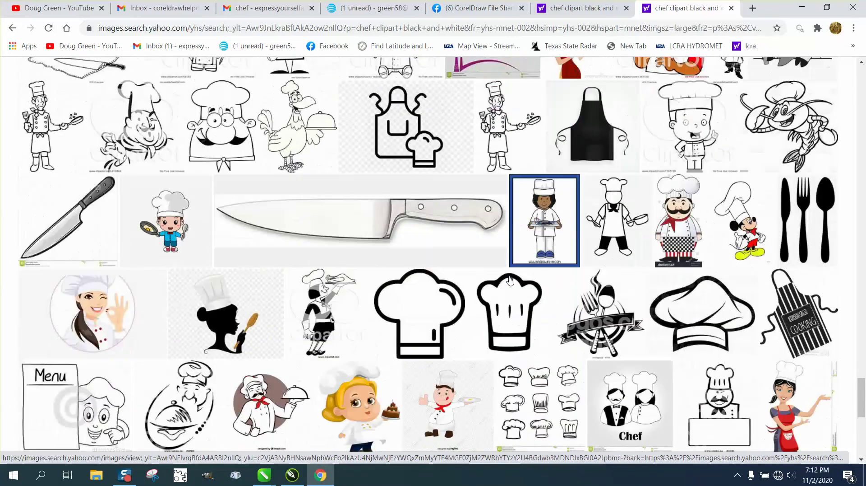
pyautogui.scroll(20, 509, 279)
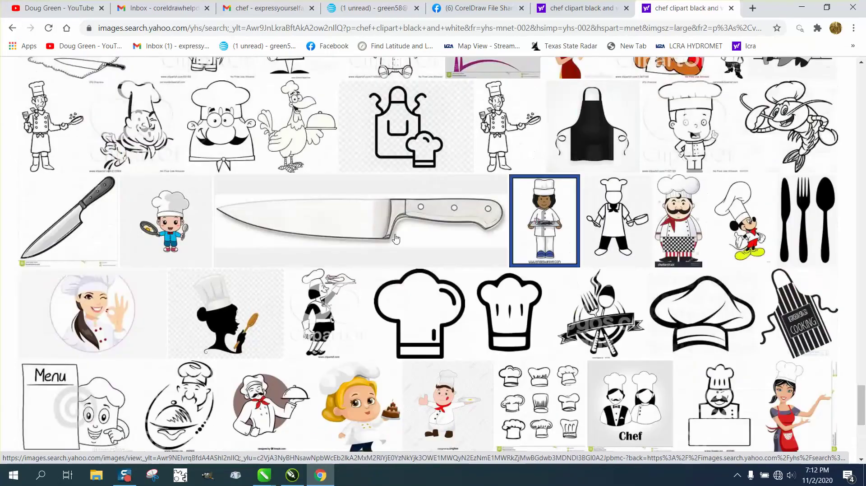
pyautogui.scroll(18, 418, 145)
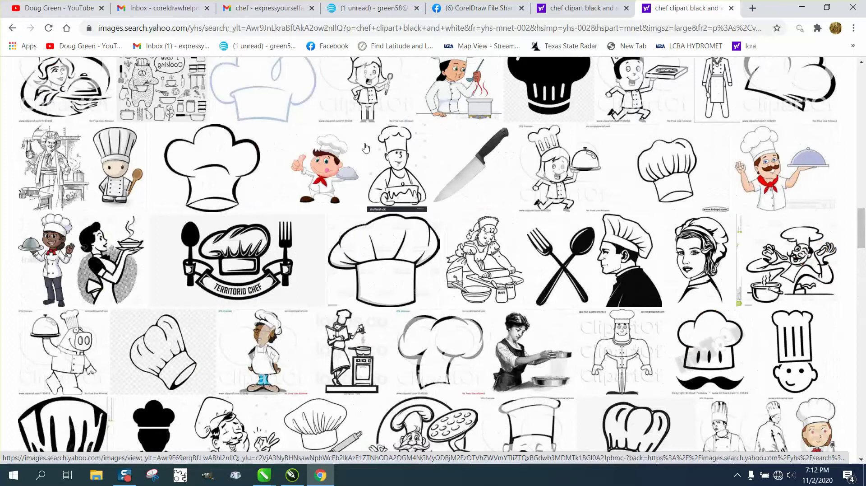
pyautogui.scroll(15, 861, 178)
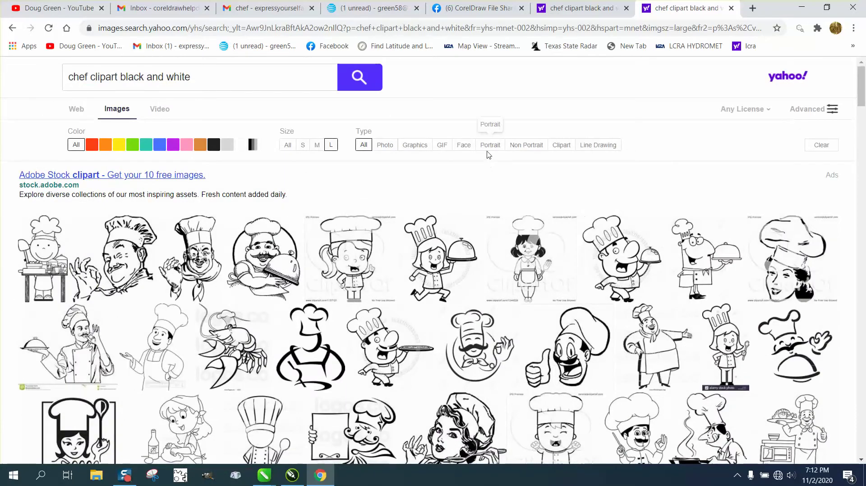
# - Filter results to Clipart, then Line Drawing, and preview chef images using the previous/next arrows
pyautogui.click(562, 145)
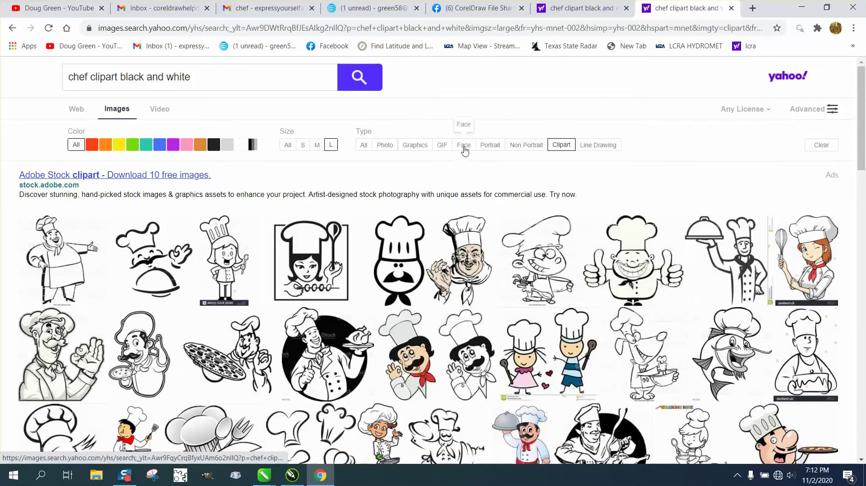
pyautogui.click(589, 149)
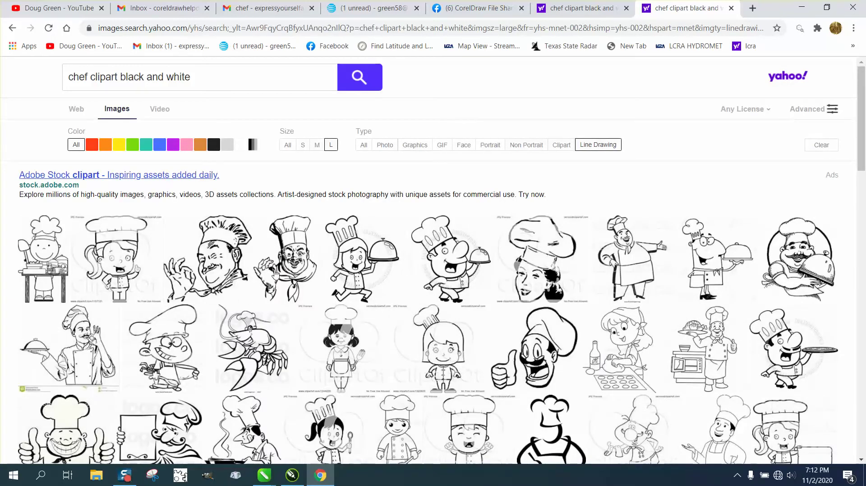
pyautogui.click(222, 260)
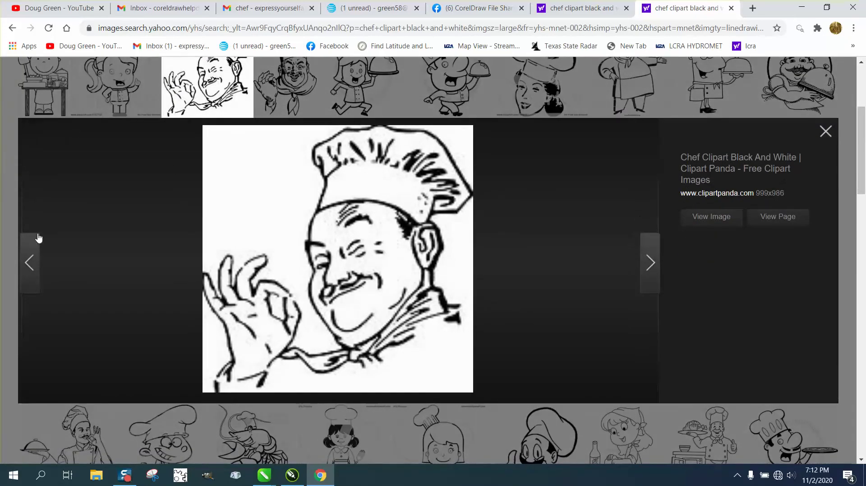
pyautogui.click(32, 258)
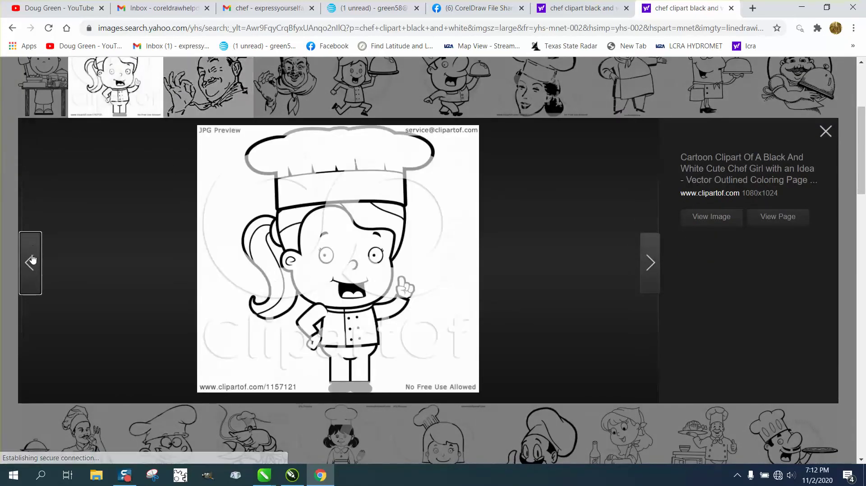
pyautogui.click(651, 269)
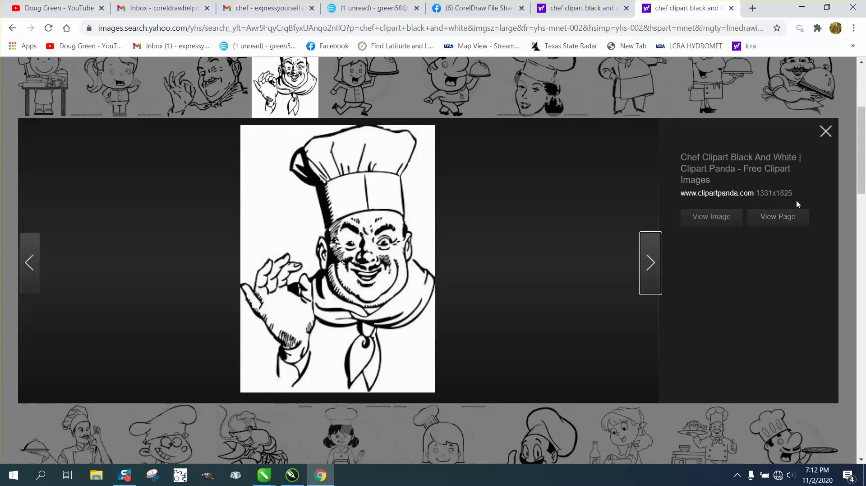
pyautogui.scroll(-1, 523, 230)
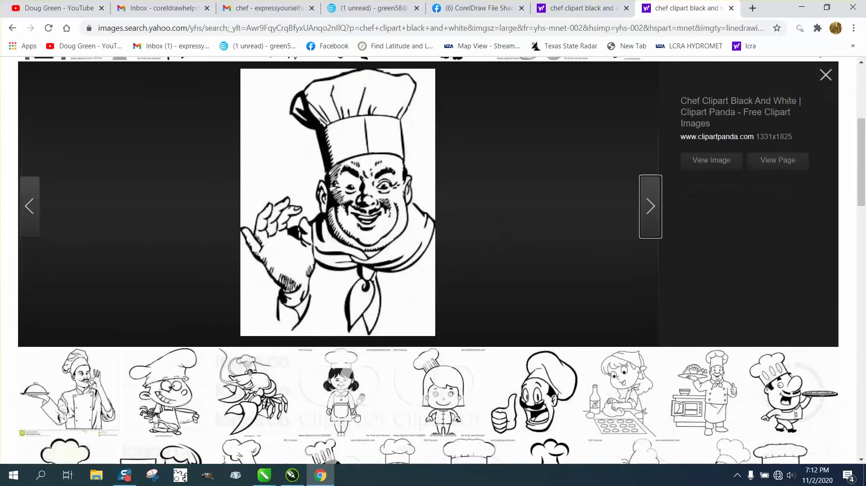
pyautogui.moveTo(264, 475)
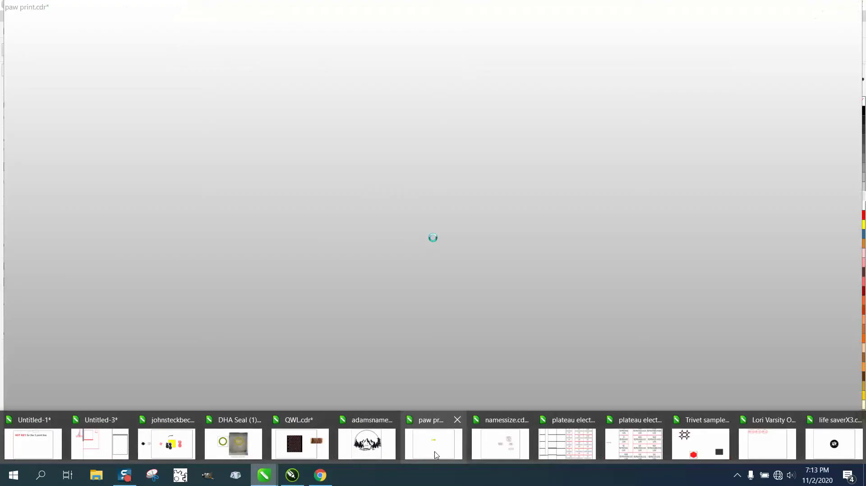
# - In paw print.cdr, delete the small grayscale chef and the right-hand traced chef
pyautogui.click(442, 443)
pyautogui.scroll(-3, 409, 352)
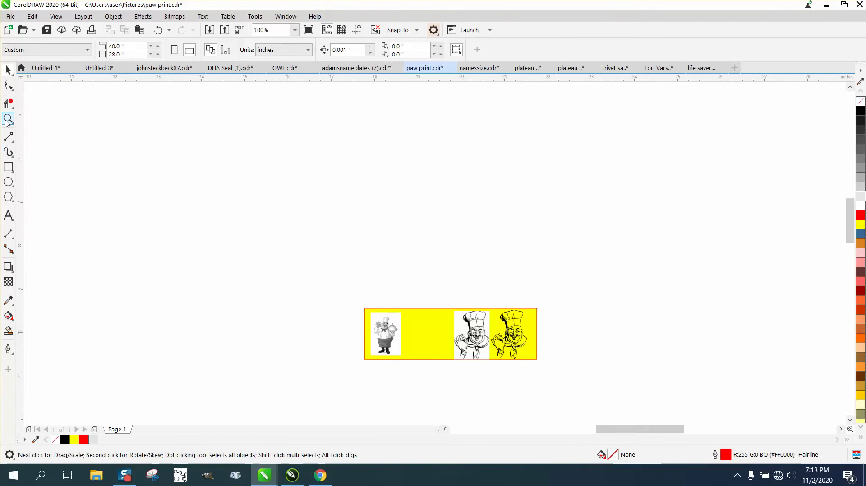
pyautogui.moveTo(423, 376); pyautogui.dragTo(426, 376)
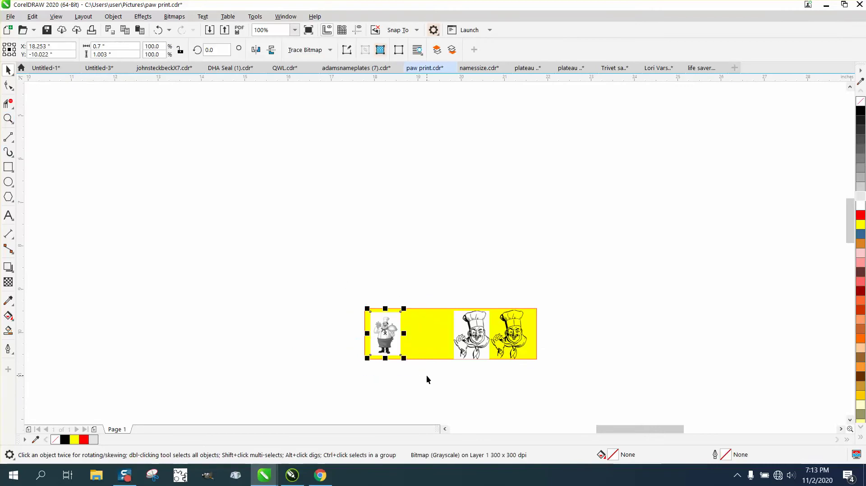
pyautogui.press('Delete')
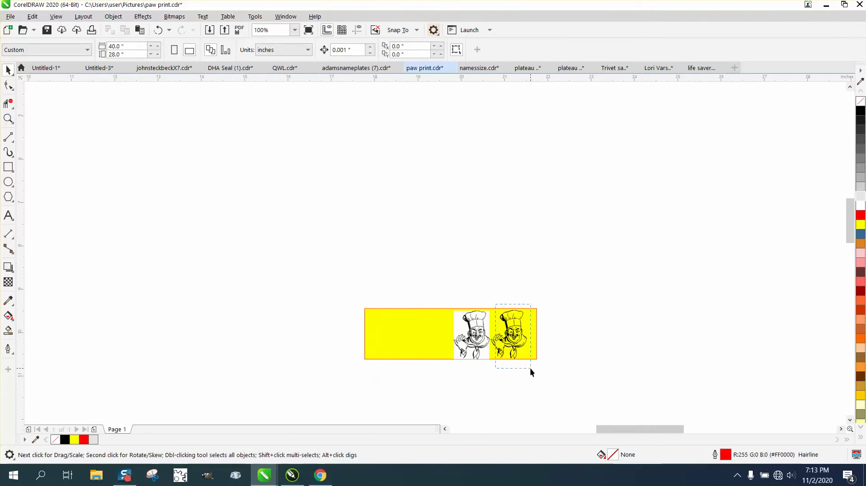
pyautogui.moveTo(529, 367); pyautogui.dragTo(531, 368)
pyautogui.moveTo(481, 294); pyautogui.dragTo(548, 375)
pyautogui.press('Delete')
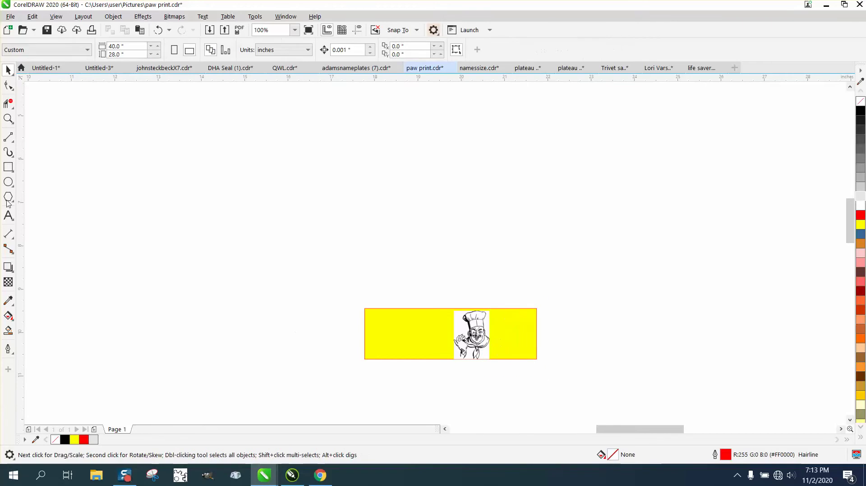
# - Zoom in on the remaining chef bitmap and move it toward the page's left side
pyautogui.click(8, 118)
pyautogui.moveTo(437, 302); pyautogui.dragTo(547, 391)
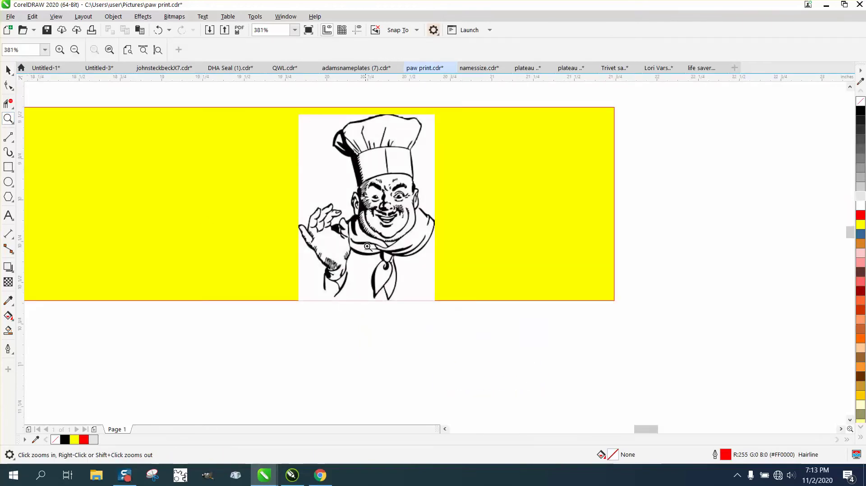
pyautogui.click(8, 69)
pyautogui.moveTo(352, 204); pyautogui.dragTo(191, 199)
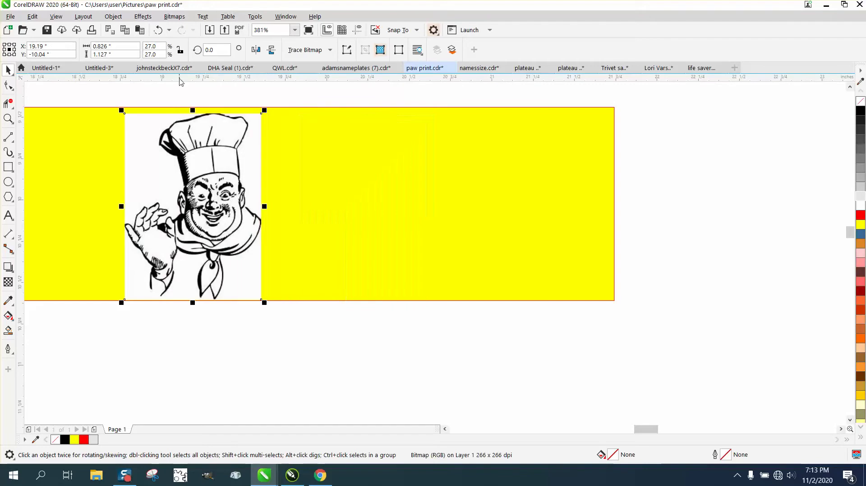
# - Resample the chef bitmap to 300 dpi
pyautogui.click(174, 17)
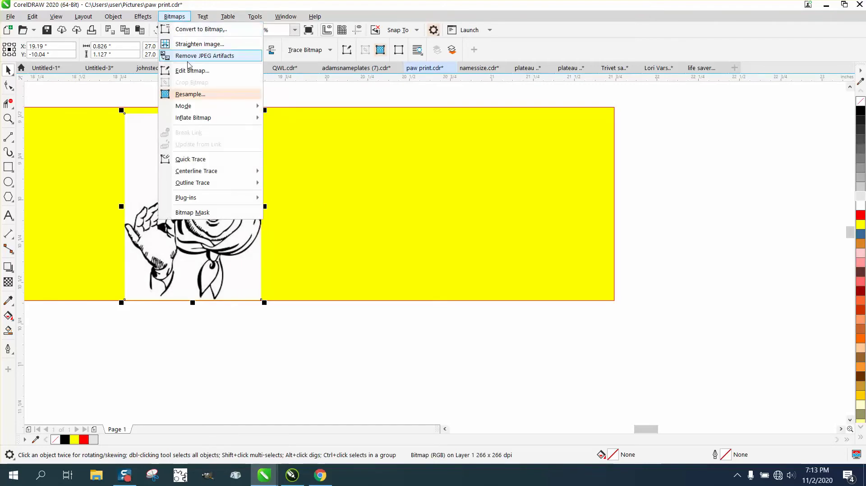
pyautogui.click(197, 95)
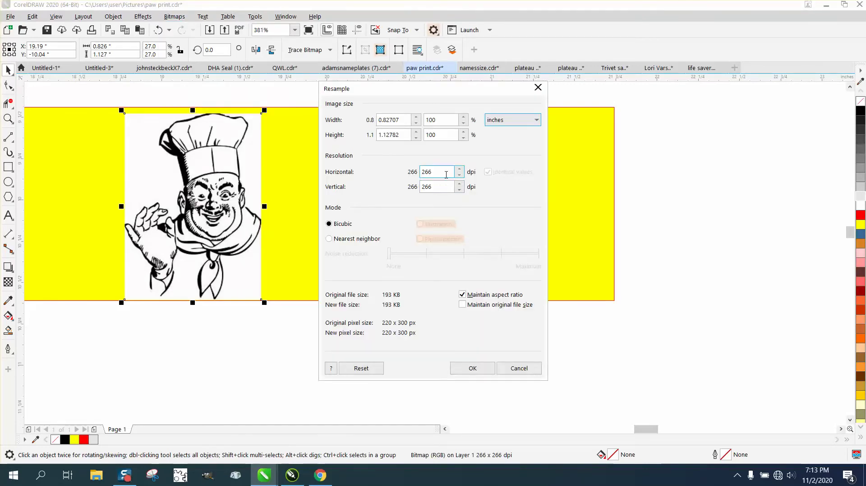
pyautogui.moveTo(445, 172); pyautogui.dragTo(409, 173)
pyautogui.write('300')
pyautogui.click(472, 368)
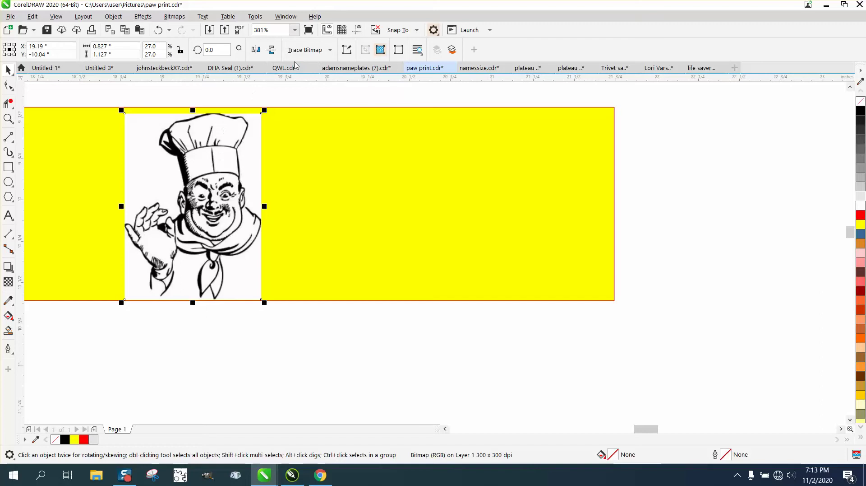
# - Run Outline Trace > Clipart on the chef bitmap and place the traced result to its right
pyautogui.click(175, 16)
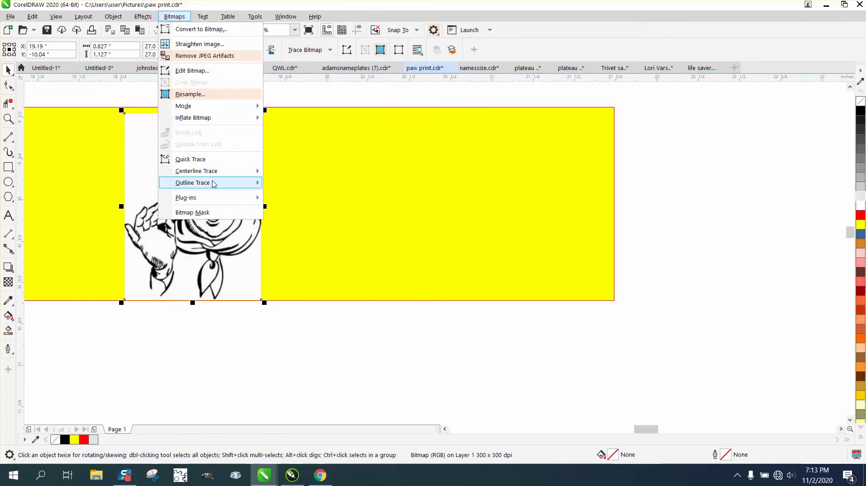
pyautogui.moveTo(214, 184)
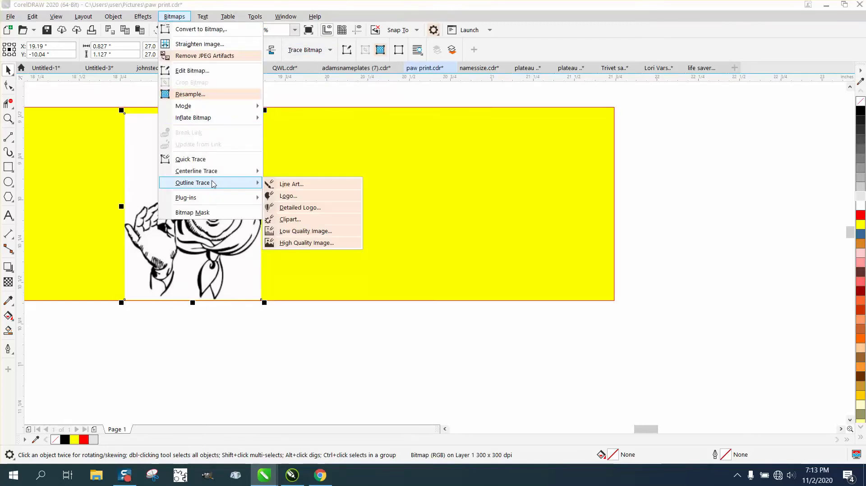
pyautogui.click(289, 220)
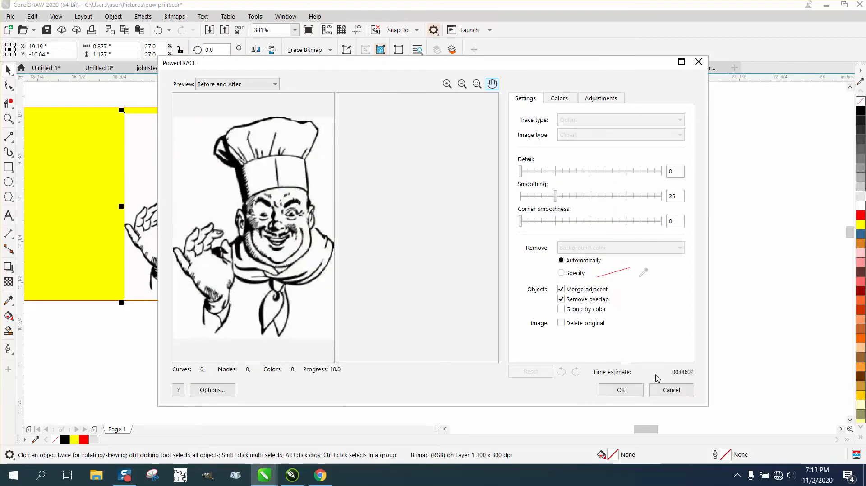
pyautogui.click(622, 389)
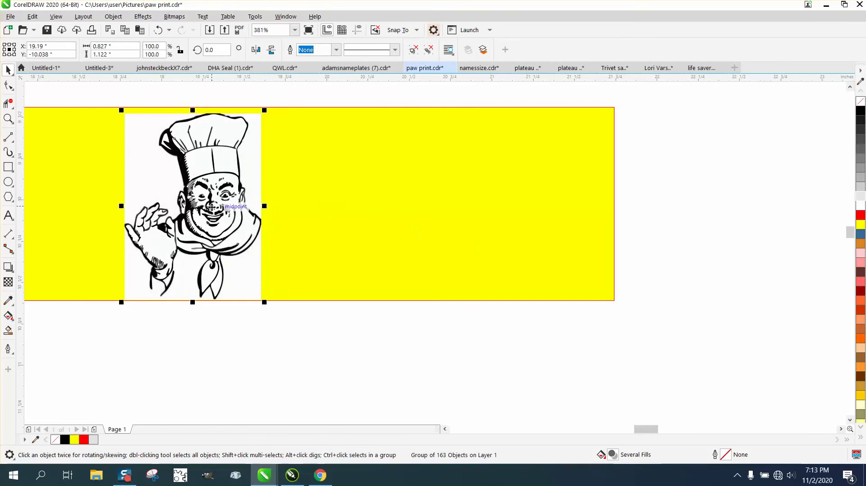
pyautogui.moveTo(233, 212); pyautogui.dragTo(369, 213)
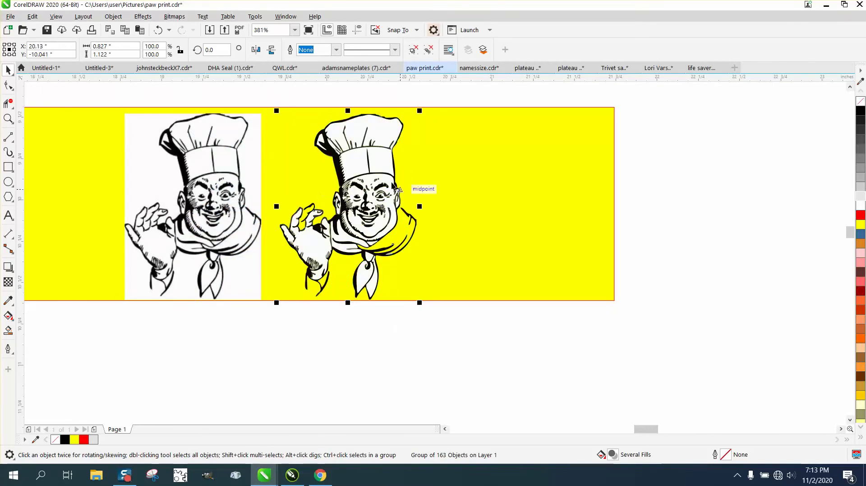
# - Delete the original chef bitmap and ungroup the traced chef into separate curves
pyautogui.click(221, 184)
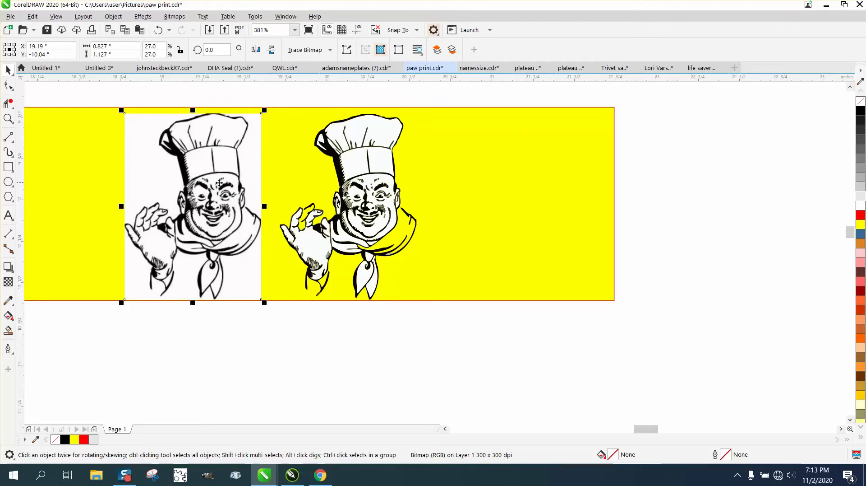
pyautogui.press('Delete')
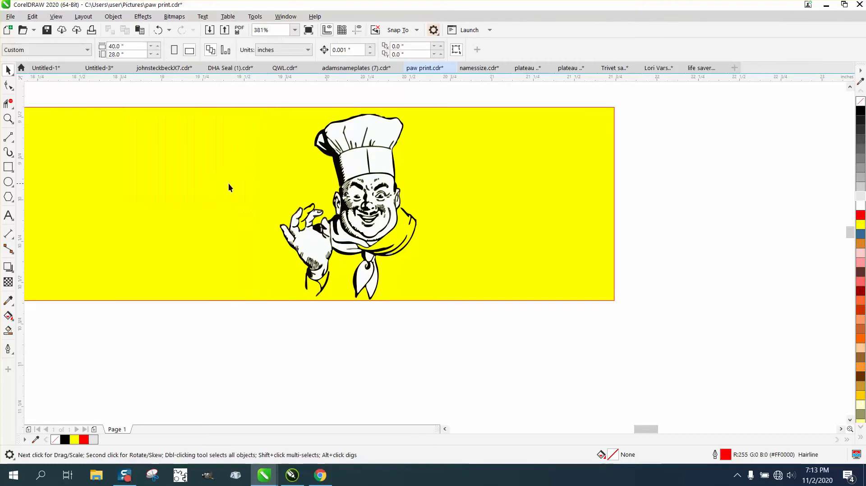
pyautogui.click(383, 151)
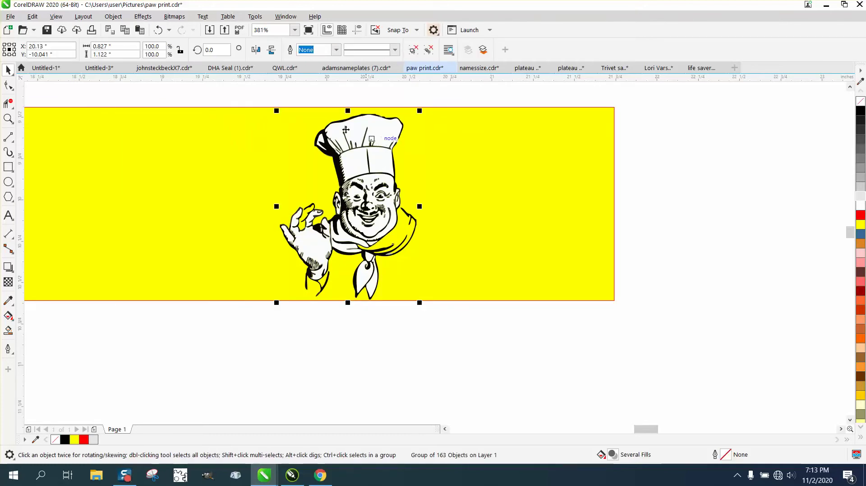
pyautogui.click(113, 16)
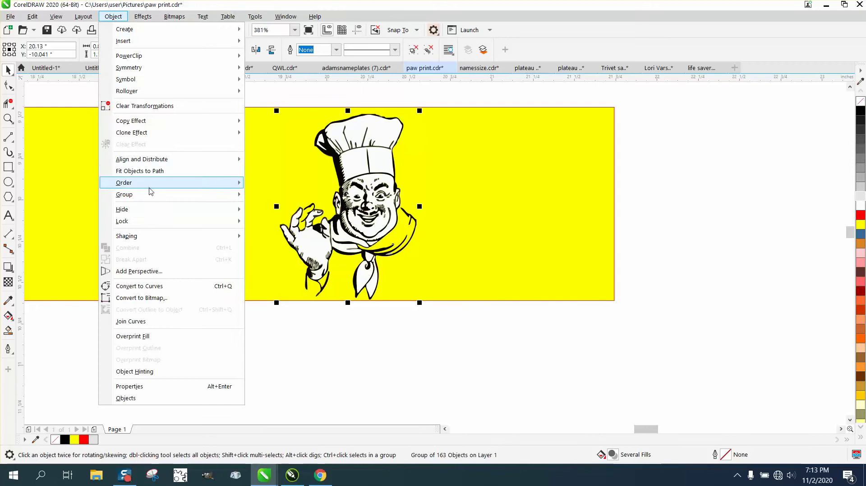
pyautogui.moveTo(151, 198)
pyautogui.click(272, 207)
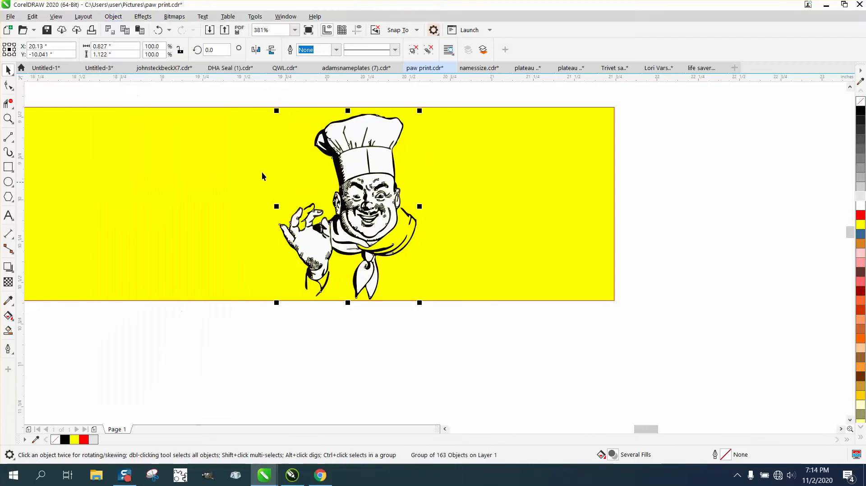
pyautogui.click(266, 93)
# - Try deleting the hat's white fill and a small curve, undo both, and select a near-white hat piece
pyautogui.click(370, 136)
pyautogui.press('Delete')
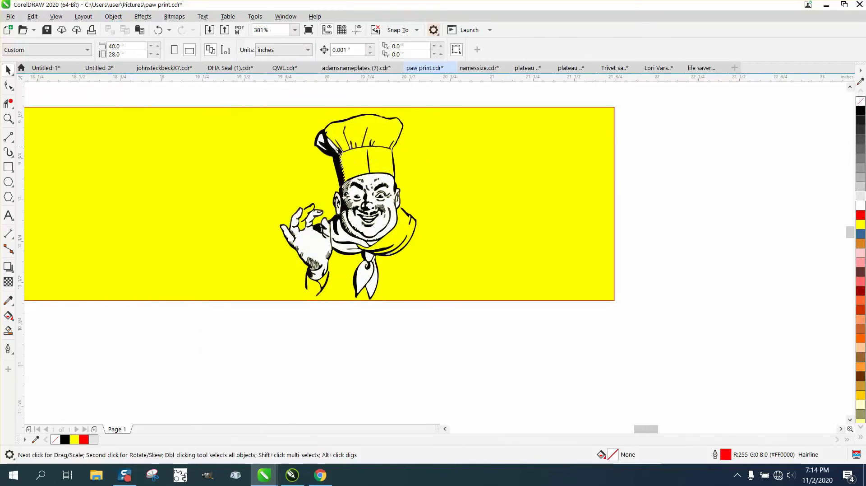
pyautogui.click(334, 150)
pyautogui.press('Delete')
pyautogui.click(158, 30)
pyautogui.click(158, 31)
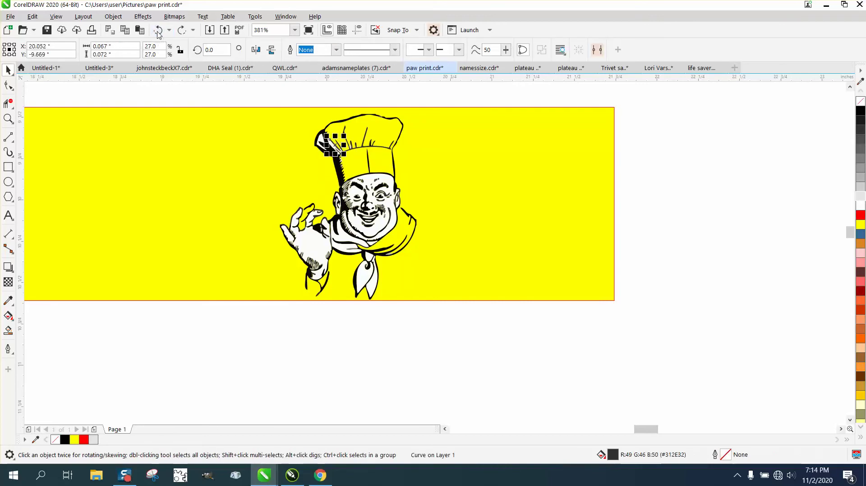
pyautogui.click(158, 32)
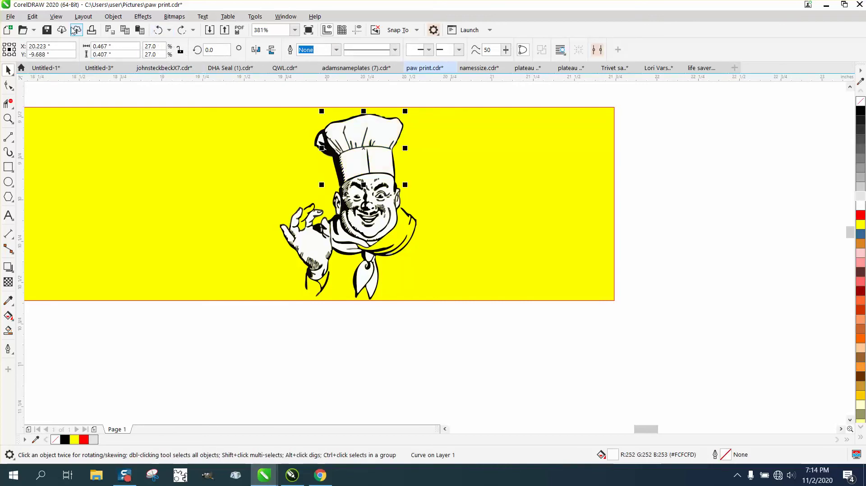
# - Build a Find and Replace query for Uniform Color Fill sampled from the hat's near-white #FCFCFD
pyautogui.click(32, 18)
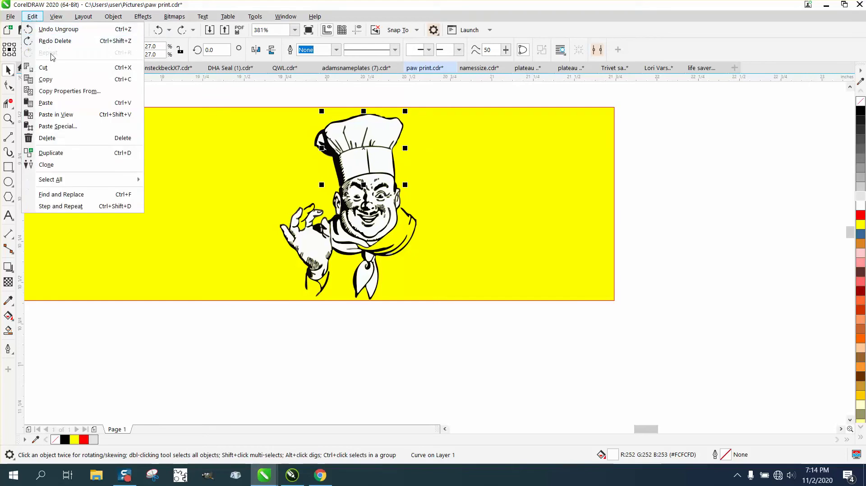
pyautogui.click(74, 194)
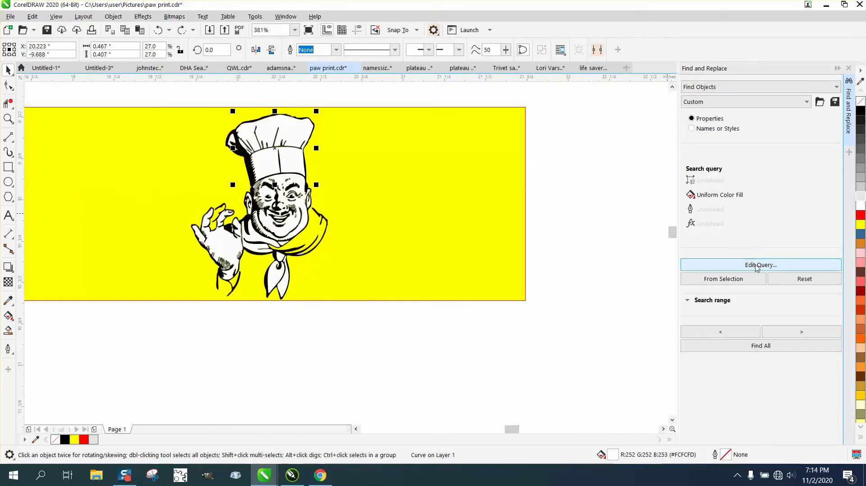
pyautogui.click(759, 267)
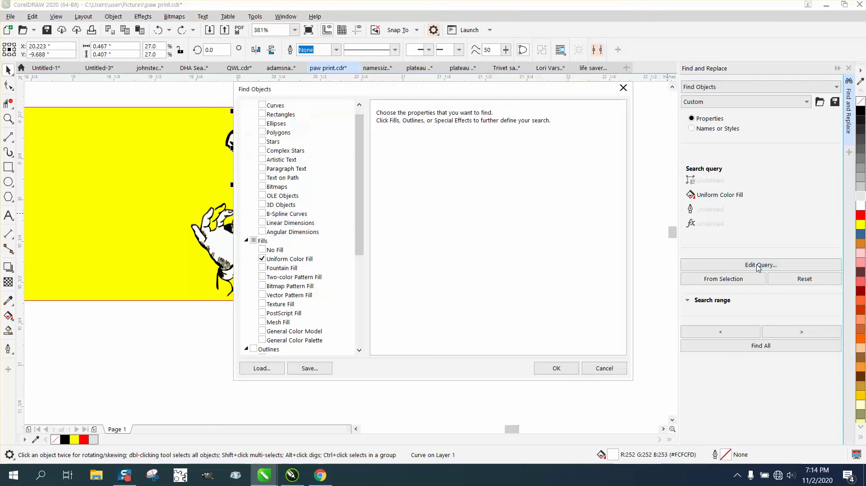
pyautogui.click(298, 261)
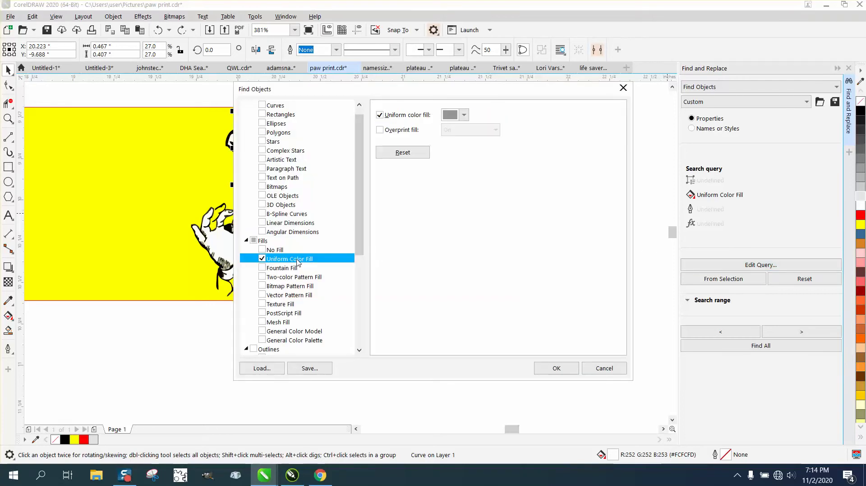
pyautogui.moveTo(484, 96); pyautogui.dragTo(624, 103)
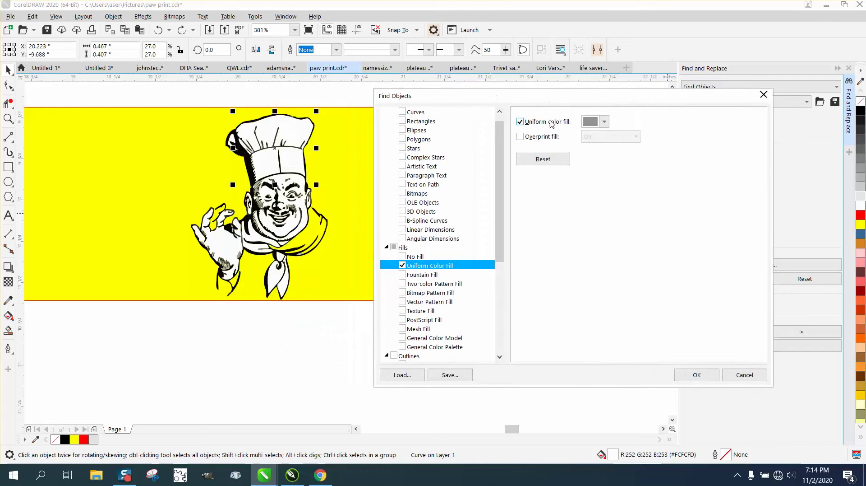
pyautogui.click(605, 122)
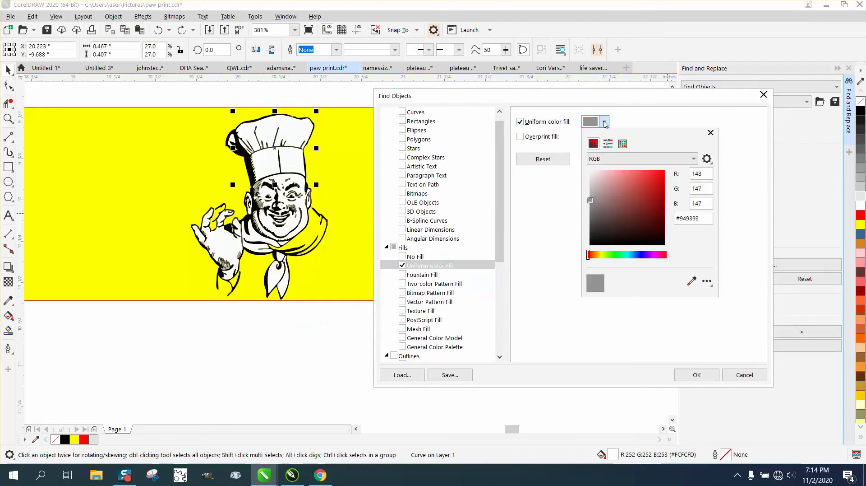
pyautogui.click(693, 285)
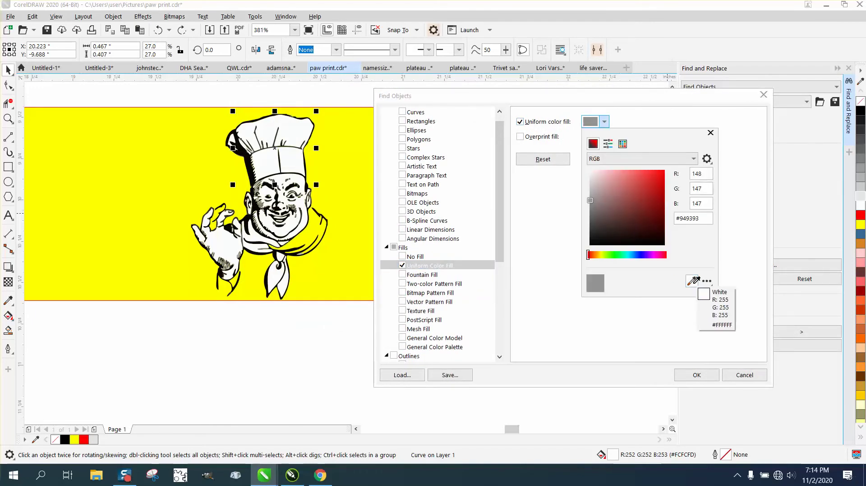
pyautogui.click(290, 156)
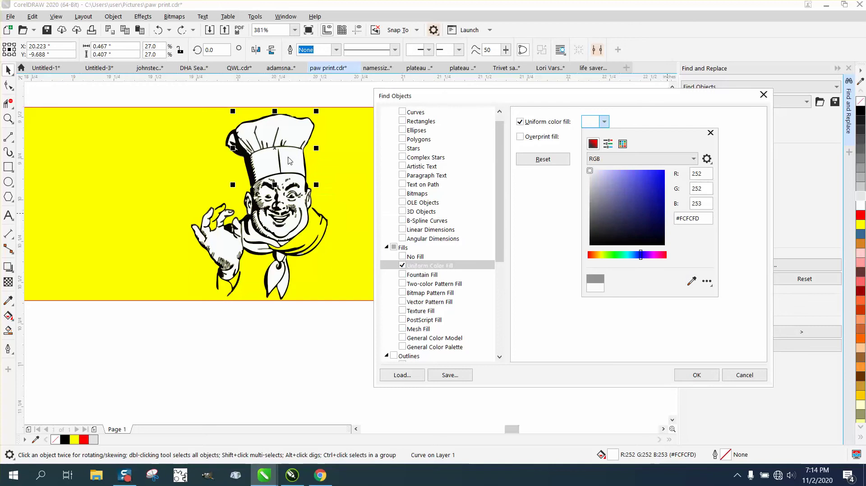
pyautogui.click(706, 379)
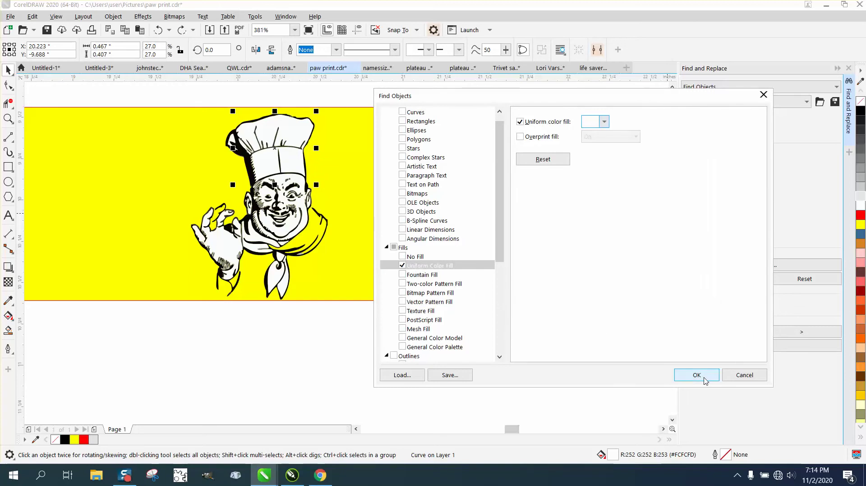
pyautogui.click(700, 378)
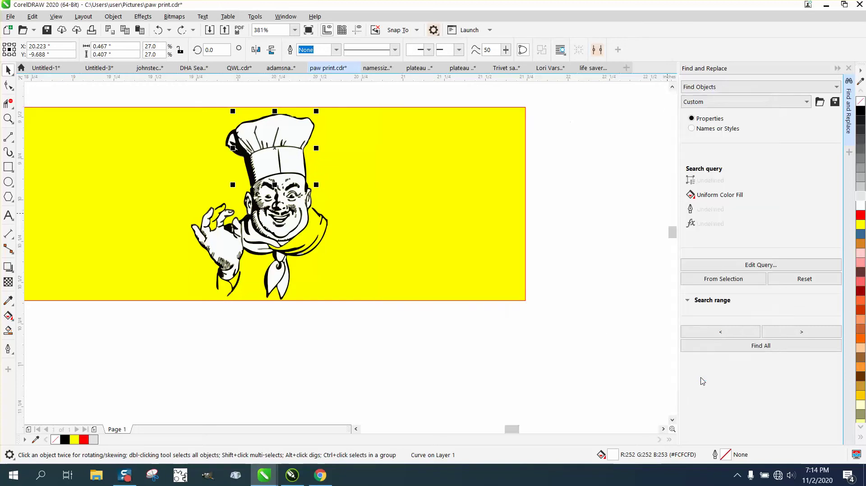
# - Find and delete all 20 near-white fill objects, then zoom in on the chef's face and back out
pyautogui.click(762, 347)
pyautogui.press('Delete')
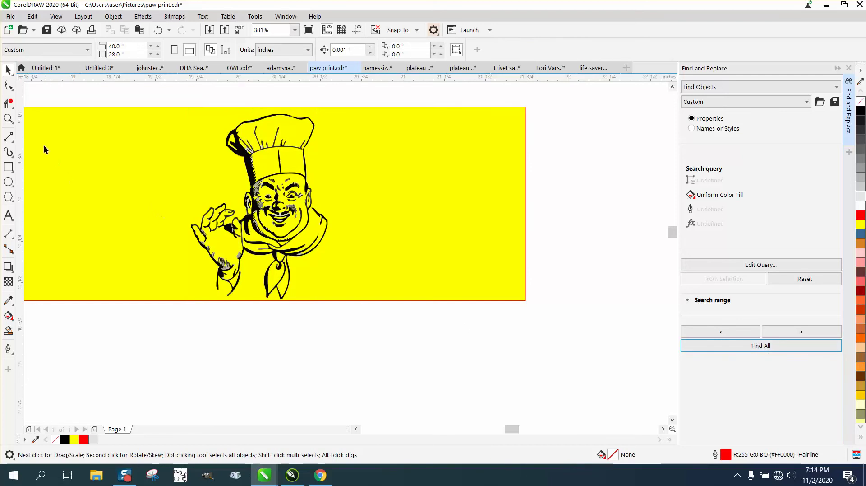
pyautogui.click(9, 119)
pyautogui.moveTo(234, 150); pyautogui.dragTo(355, 243)
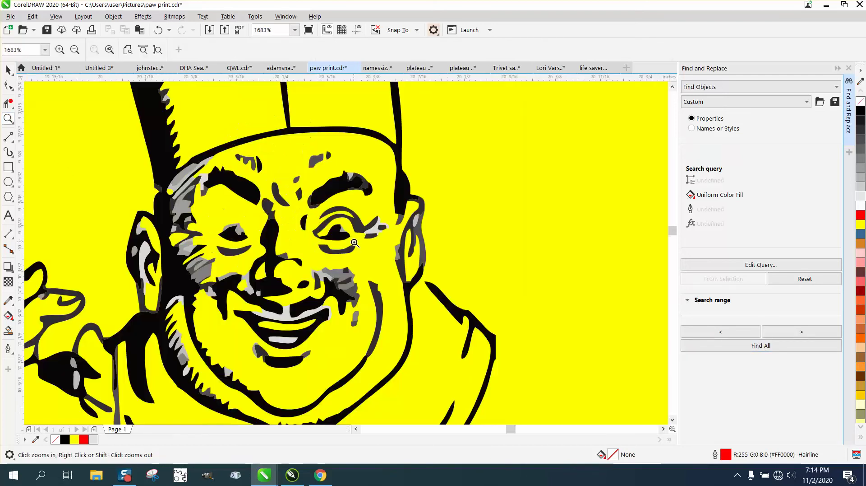
pyautogui.rightClick(343, 285)
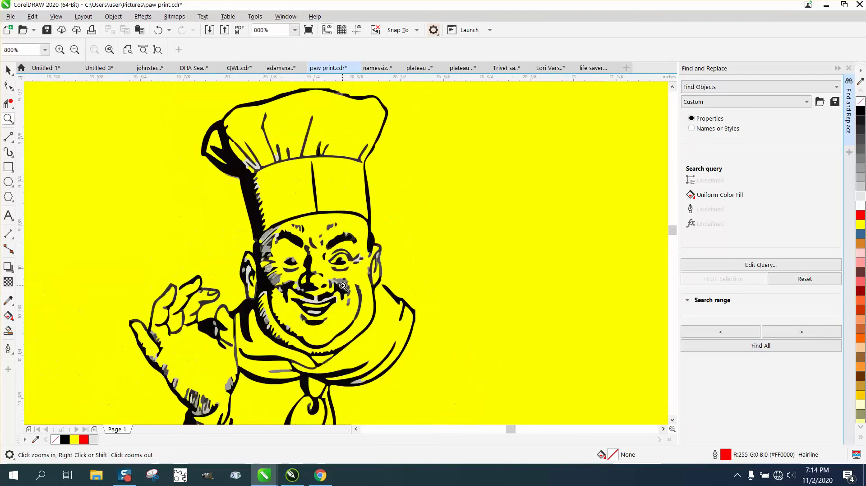
# - Delete the two stray grey curves by the hat brim and the grey speck at the mouth
pyautogui.click(8, 70)
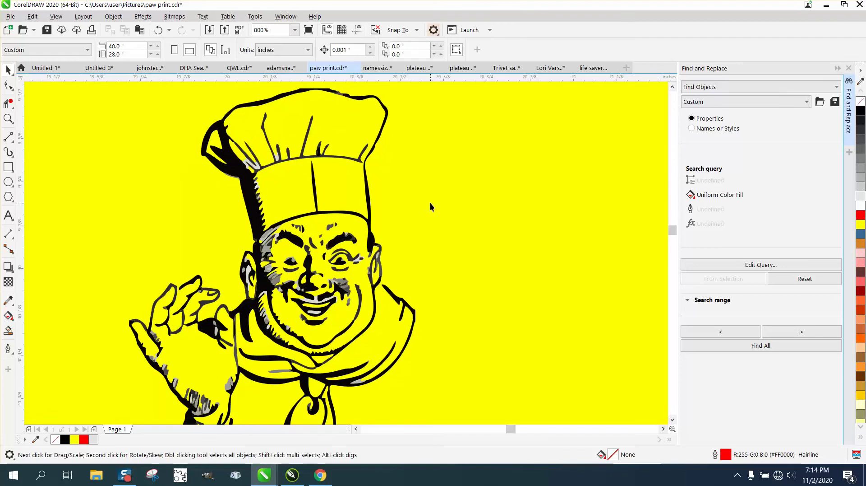
pyautogui.click(282, 187)
pyautogui.click(257, 168)
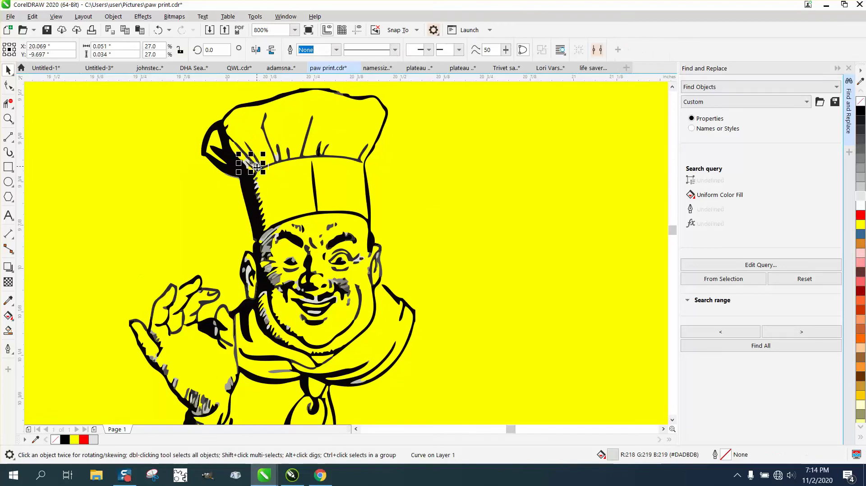
pyautogui.press('Delete')
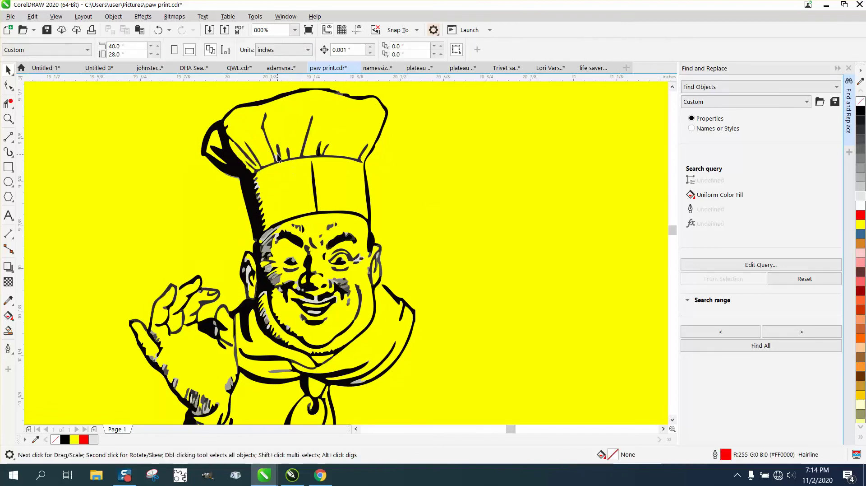
pyautogui.click(280, 159)
pyautogui.press('Delete')
pyautogui.click(318, 299)
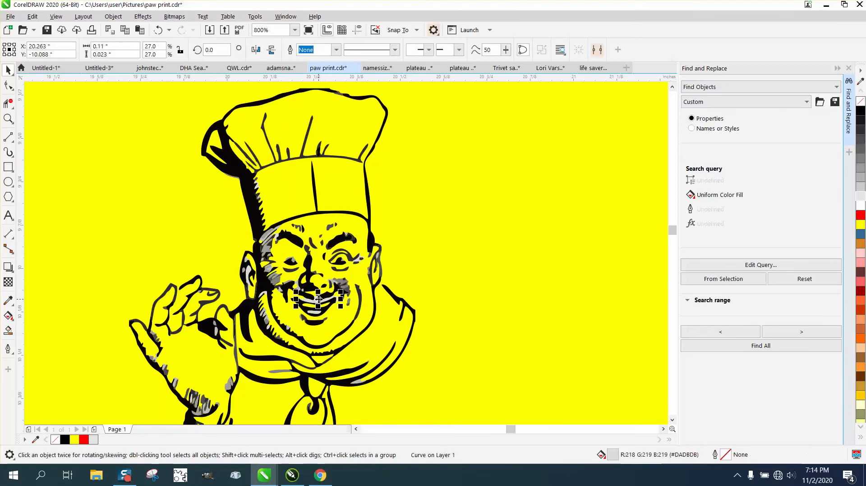
pyautogui.press('Delete')
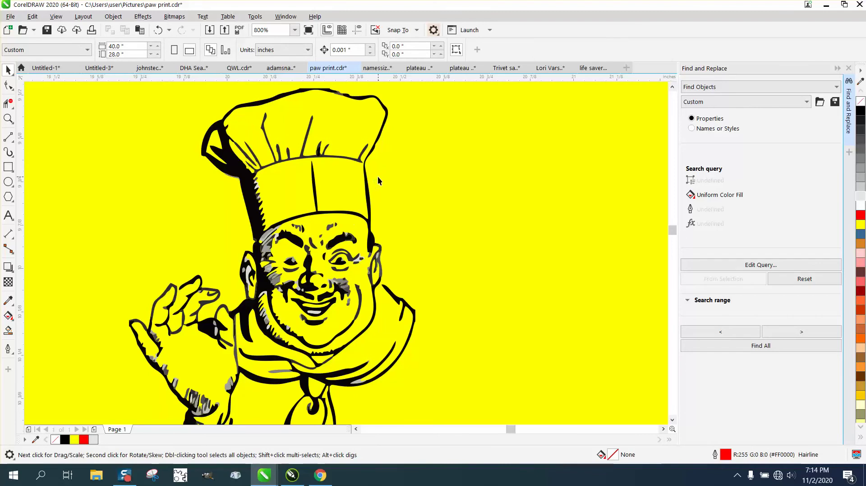
# - Marquee-select all 140 curves of the traced chef
pyautogui.scroll(-2, 378, 176)
pyautogui.click(375, 164)
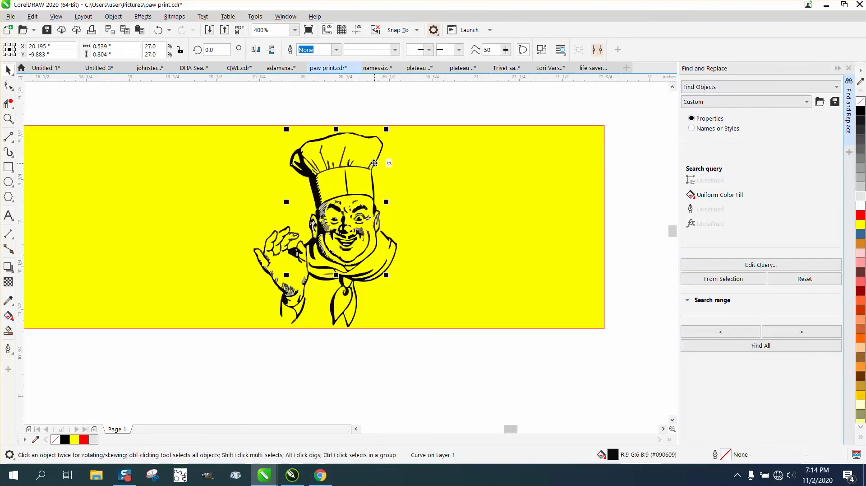
pyautogui.click(424, 113)
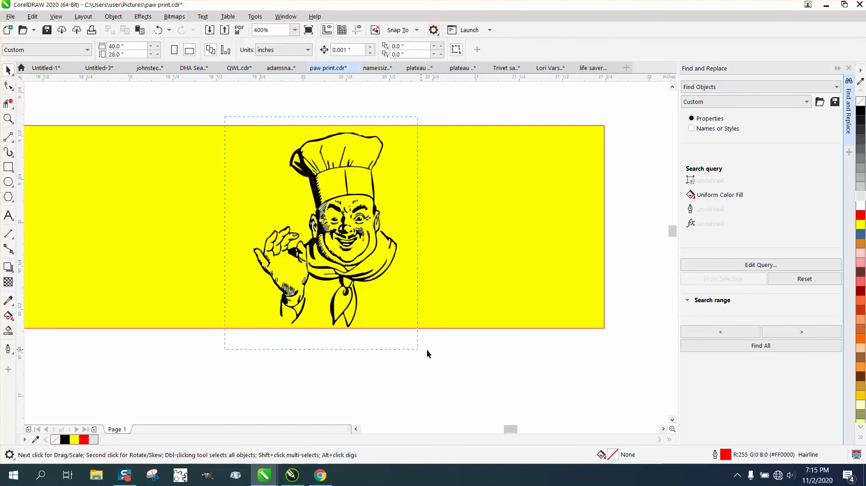
pyautogui.moveTo(427, 350); pyautogui.dragTo(435, 347)
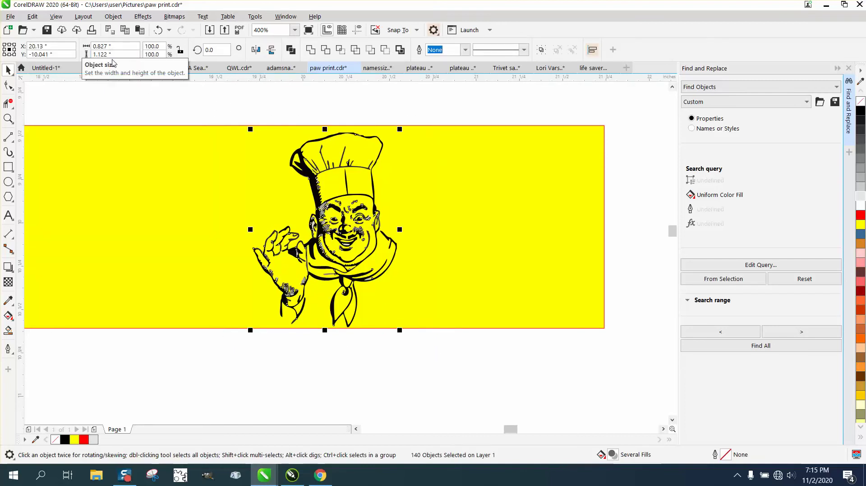
# - Set the nudge distance to 1 inch and nudge the hat, face strokes and body/scarf right
pyautogui.click(152, 96)
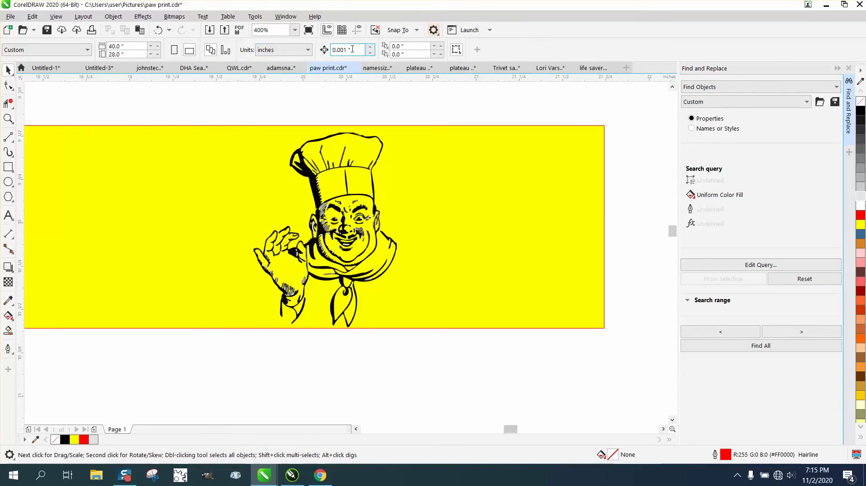
pyautogui.write('1')
pyautogui.click(382, 142)
pyautogui.press('Right')
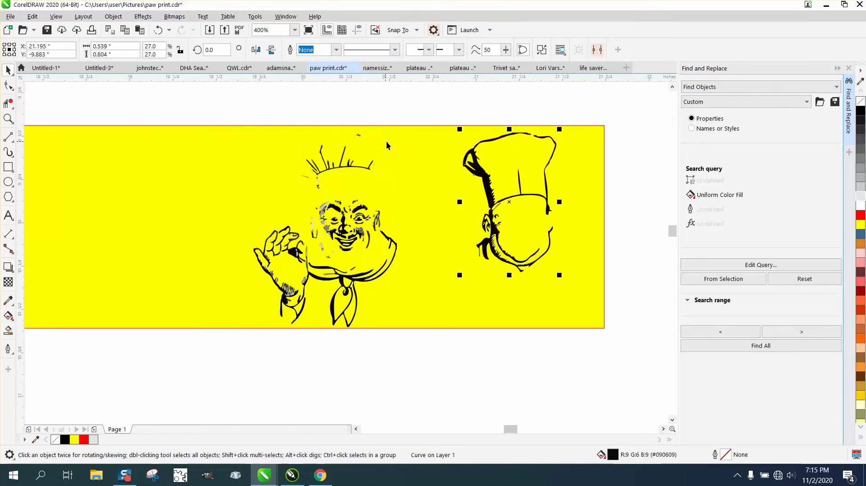
pyautogui.click(372, 168)
pyautogui.press('Right')
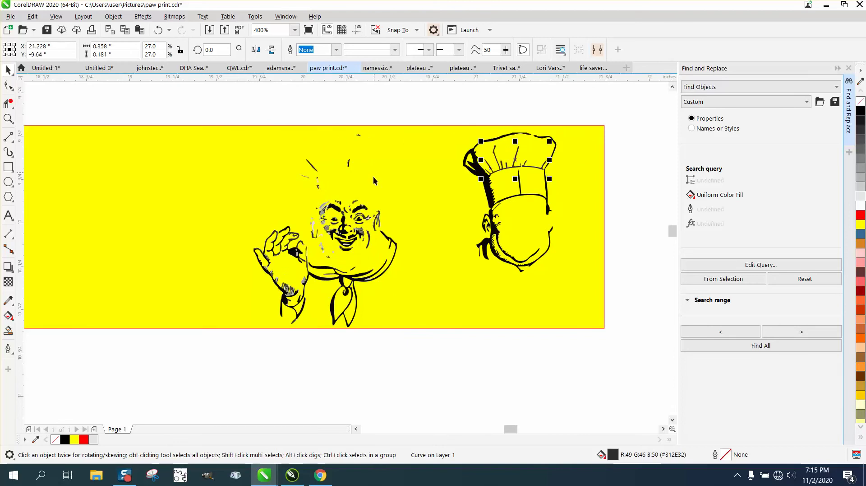
pyautogui.click(317, 170)
pyautogui.press('Right')
pyautogui.click(349, 163)
pyautogui.press('Right')
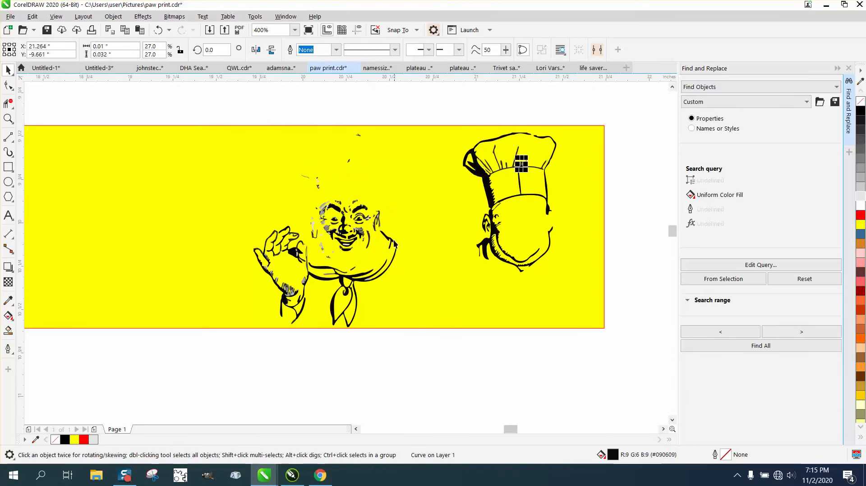
pyautogui.click(394, 244)
pyautogui.press('Right')
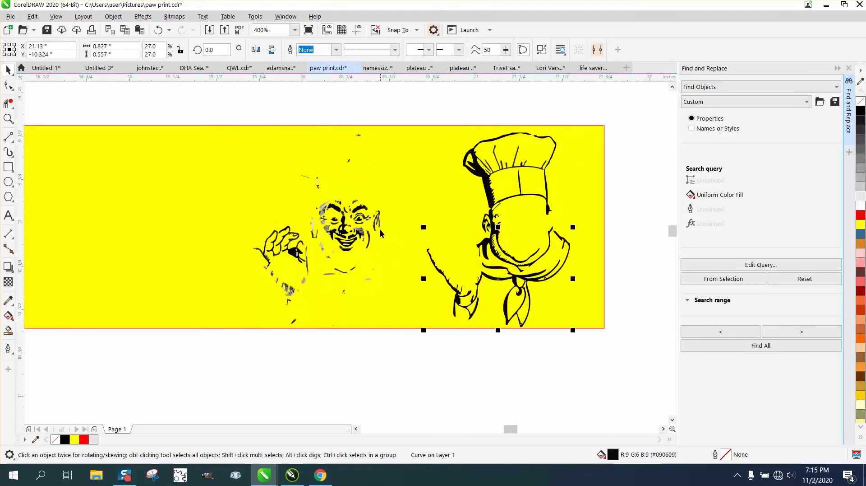
# - Nudge the left chef's eye, a face stroke and two hand strokes 1 inch right
pyautogui.click(364, 210)
pyautogui.press('Right')
pyautogui.click(338, 210)
pyautogui.press('Right')
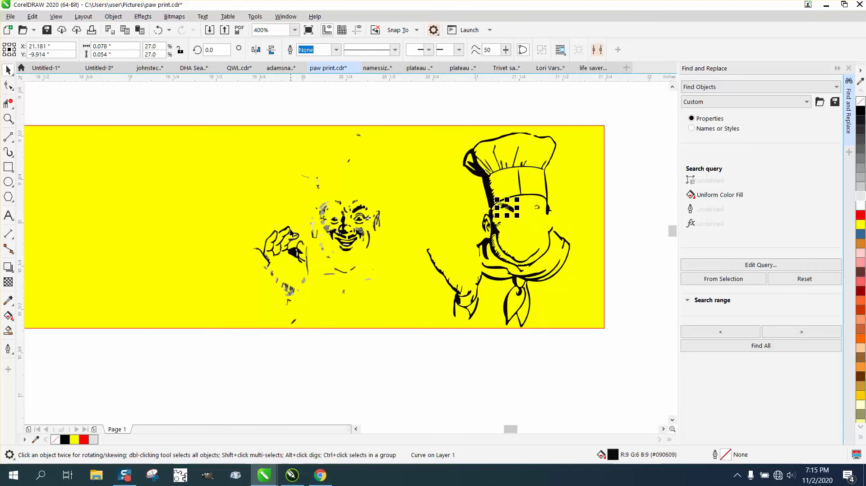
pyautogui.click(291, 241)
pyautogui.press('Right')
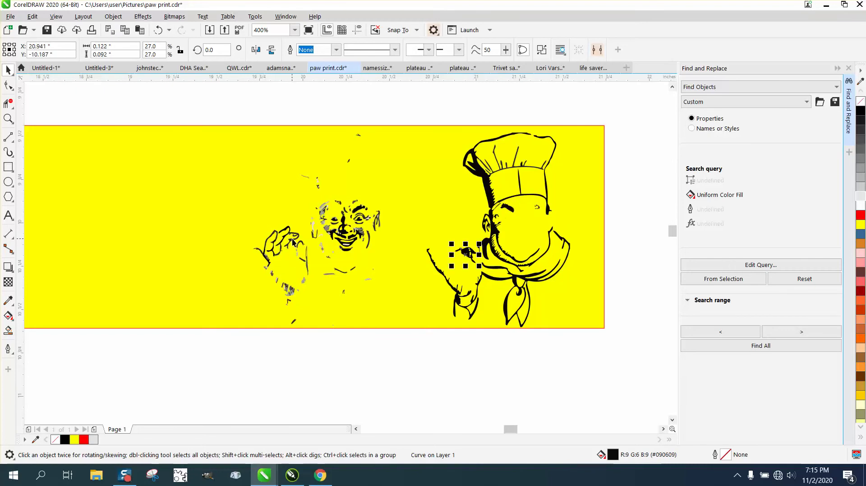
pyautogui.click(293, 241)
pyautogui.press('Right')
# - Nudge the remaining grey and black hand strokes 1 inch right onto the right chef
pyautogui.click(286, 238)
pyautogui.press('Right')
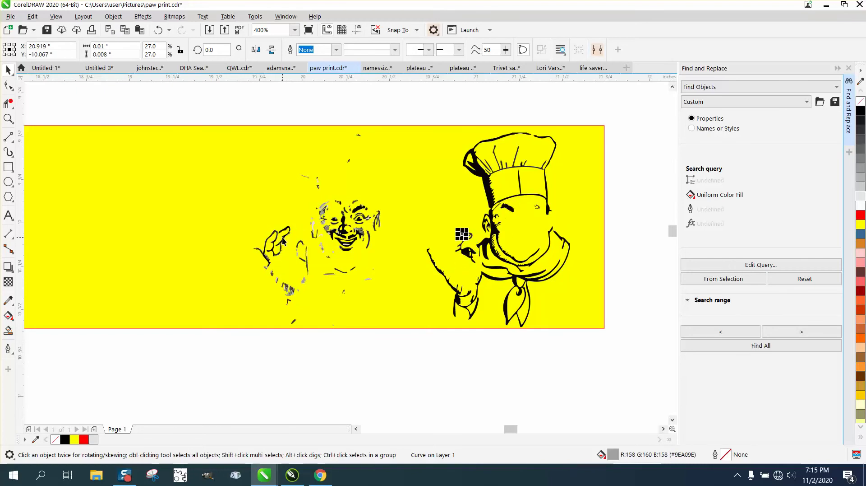
pyautogui.click(284, 241)
pyautogui.press('Right')
pyautogui.click(271, 242)
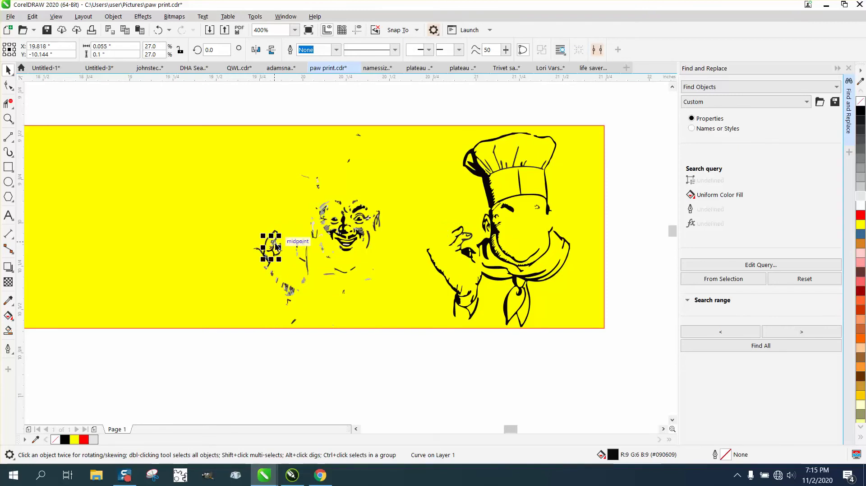
pyautogui.press('Right')
pyautogui.press('Right')
pyautogui.click(267, 257)
pyautogui.press('Right')
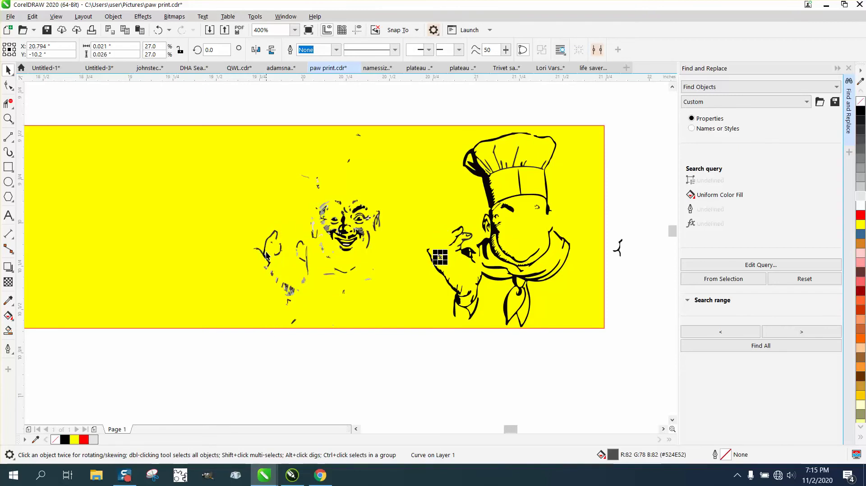
pyautogui.click(273, 237)
pyautogui.press('Right')
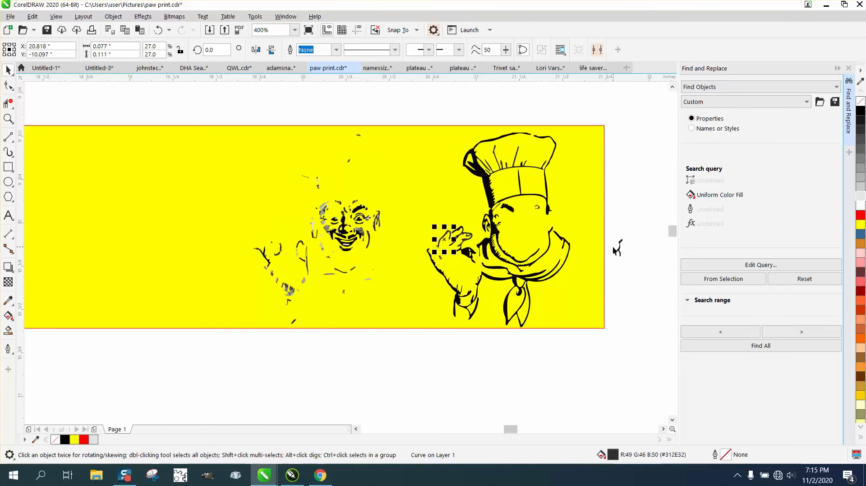
# - Move the stray stroke right of the page 1 inch left onto the hand, dismissing the page prompt
pyautogui.click(620, 251)
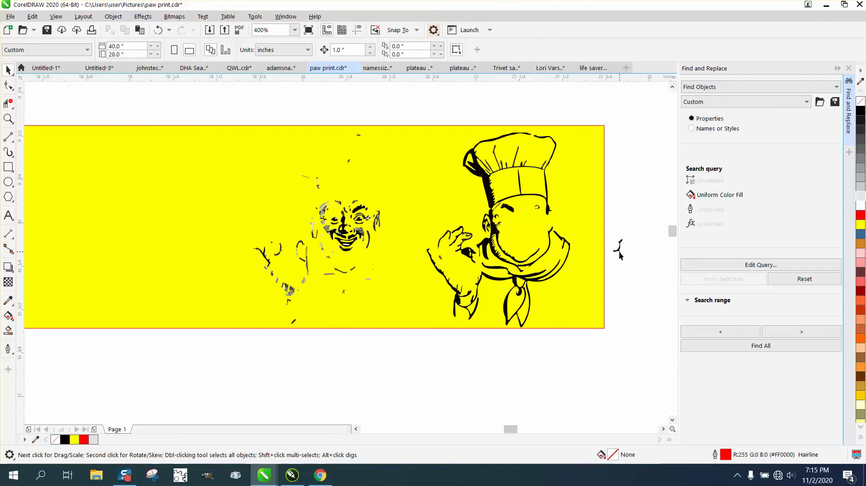
pyautogui.click(620, 250)
pyautogui.press('pageup')
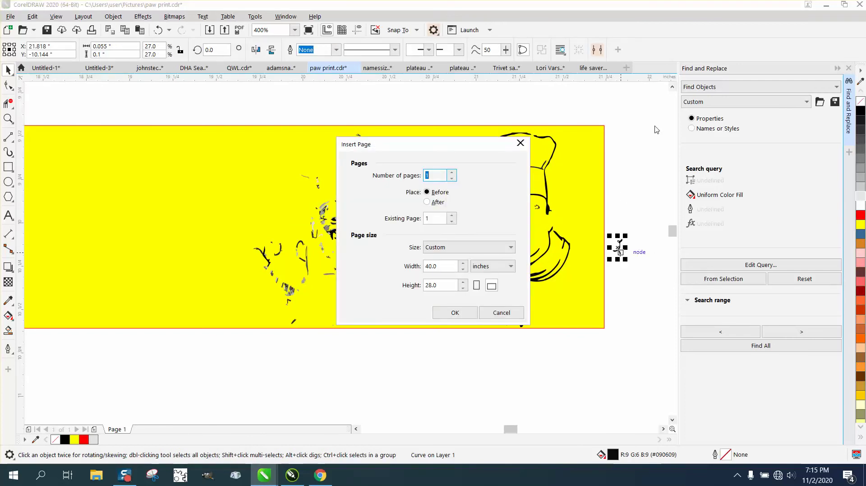
pyautogui.click(520, 143)
pyautogui.press('Left')
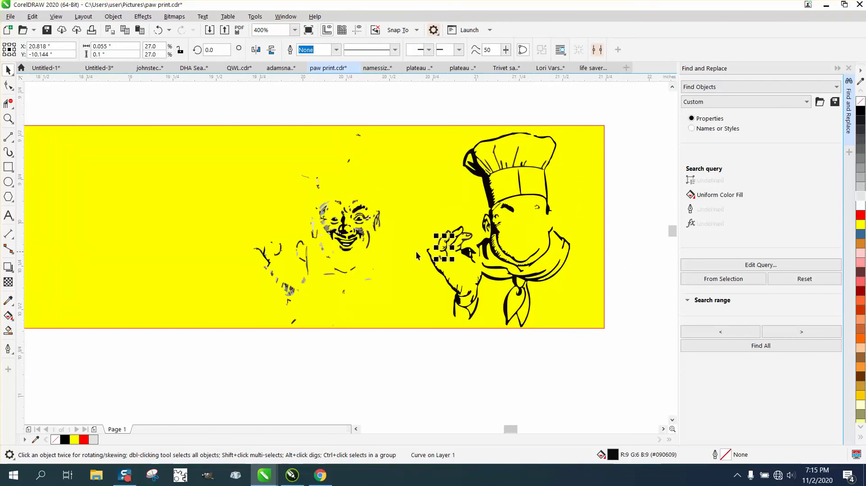
pyautogui.click(8, 118)
pyautogui.moveTo(240, 218); pyautogui.dragTo(433, 314)
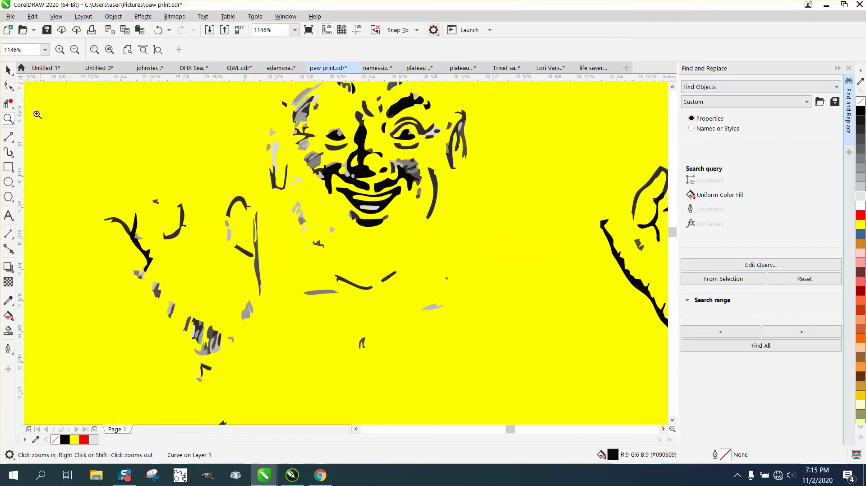
# - Select the left chef's 126 remaining pieces, fill them black, and nudge them 1 inch right
pyautogui.click(9, 86)
pyautogui.scroll(-2, 188, 247)
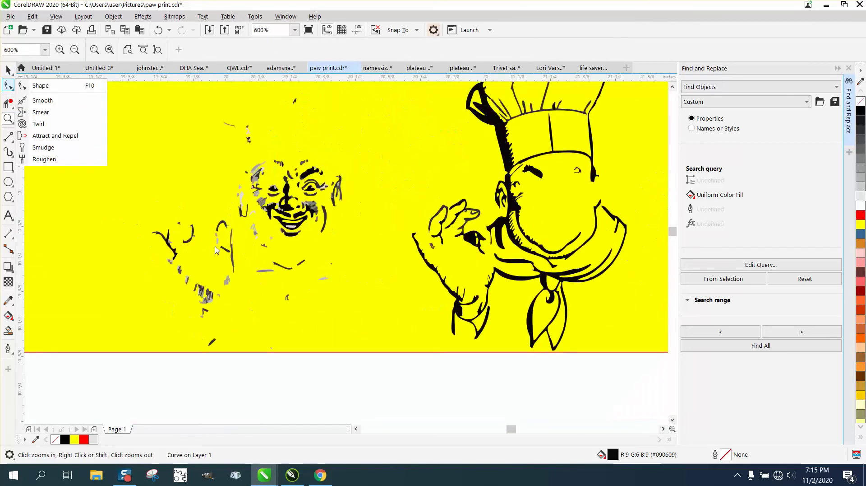
pyautogui.scroll(-2, 216, 223)
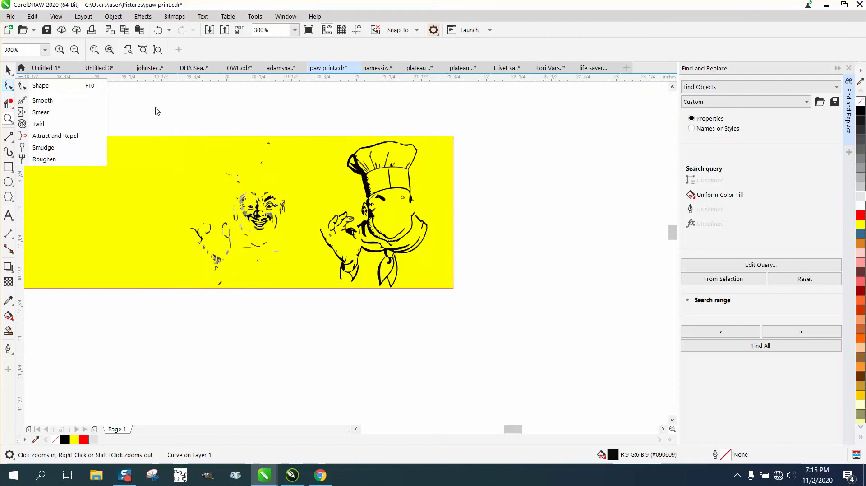
pyautogui.click(10, 72)
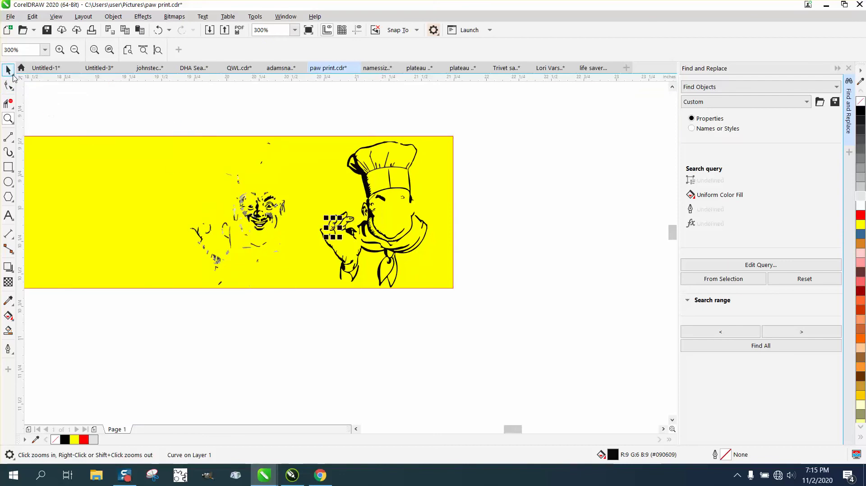
pyautogui.moveTo(312, 305); pyautogui.dragTo(312, 304)
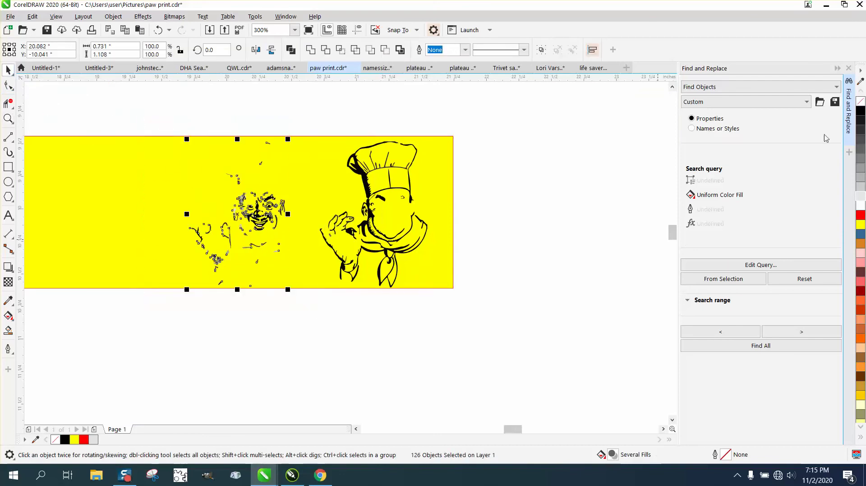
pyautogui.click(849, 68)
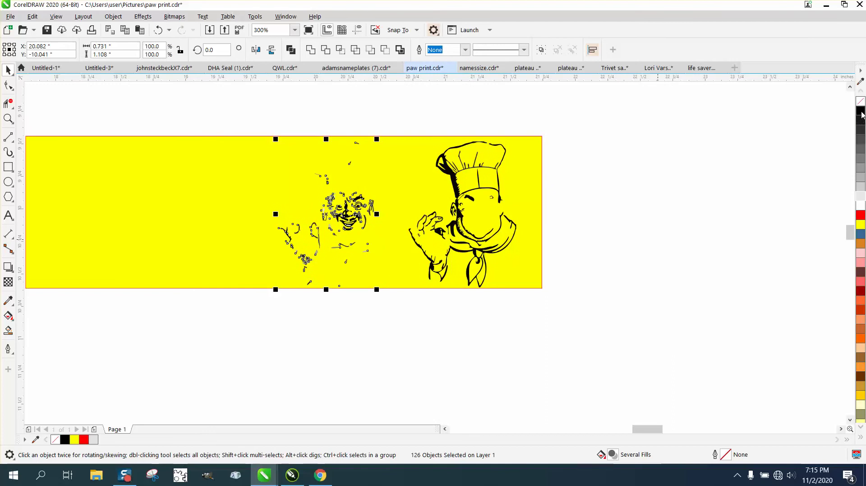
pyautogui.click(862, 111)
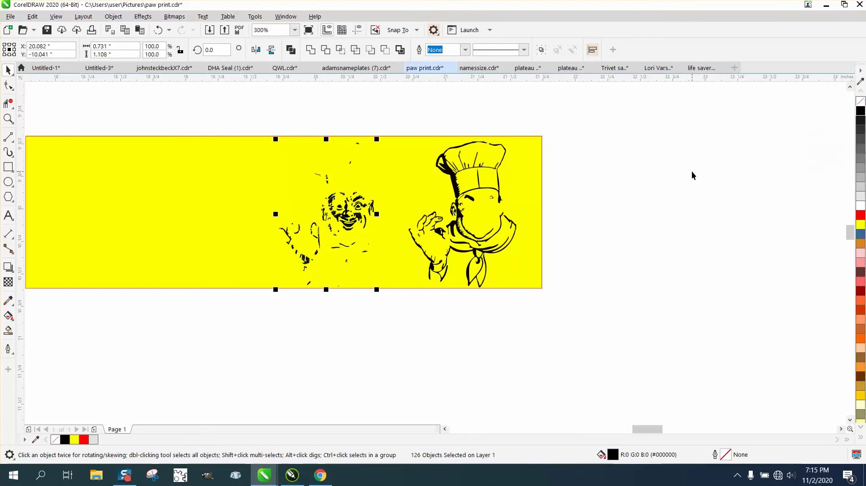
pyautogui.press('Right')
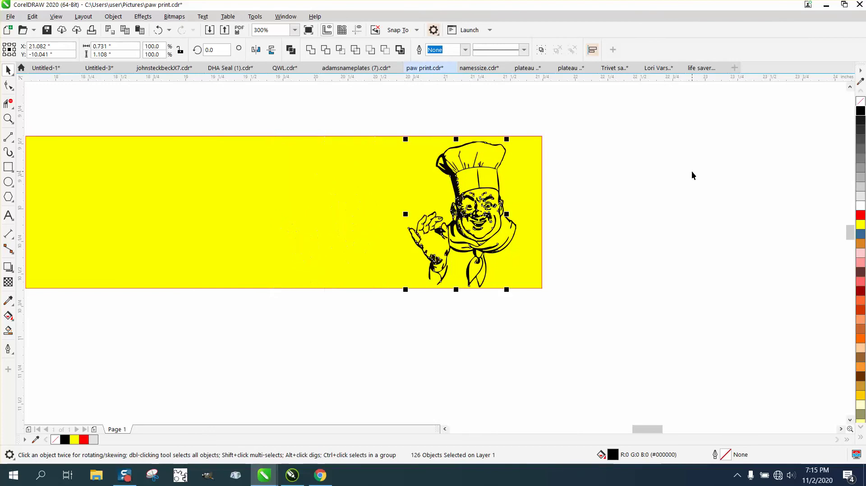
pyautogui.click(10, 120)
pyautogui.moveTo(407, 198); pyautogui.dragTo(575, 246)
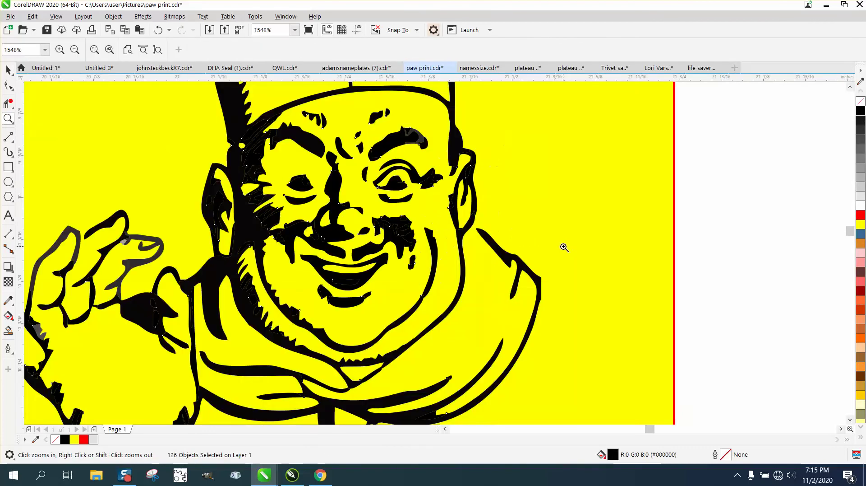
pyautogui.rightClick(564, 246)
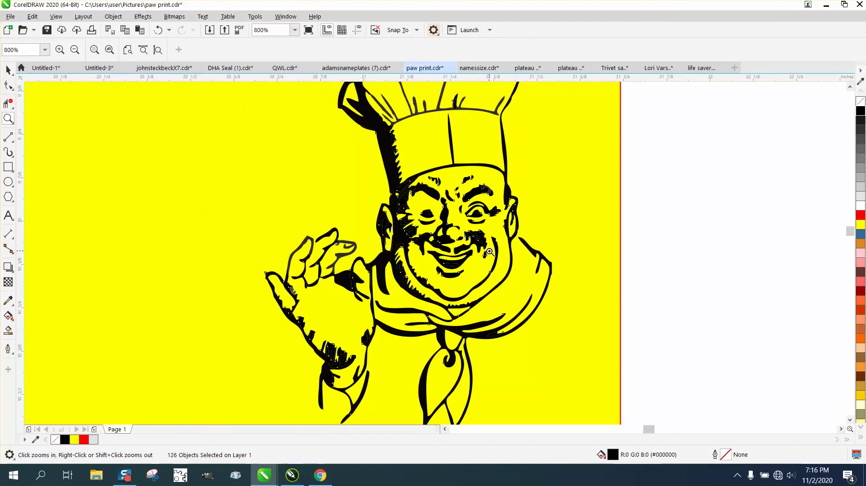
pyautogui.moveTo(369, 135); pyautogui.dragTo(424, 173)
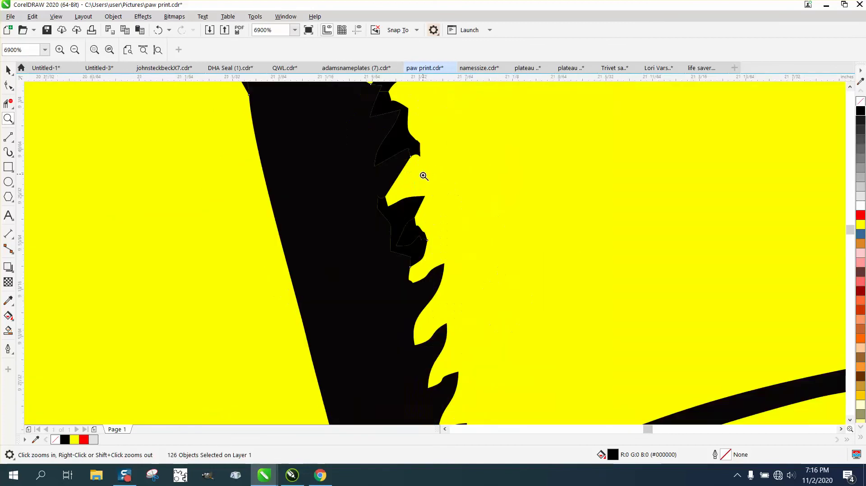
pyautogui.rightClick(426, 208)
pyautogui.rightClick(426, 208)
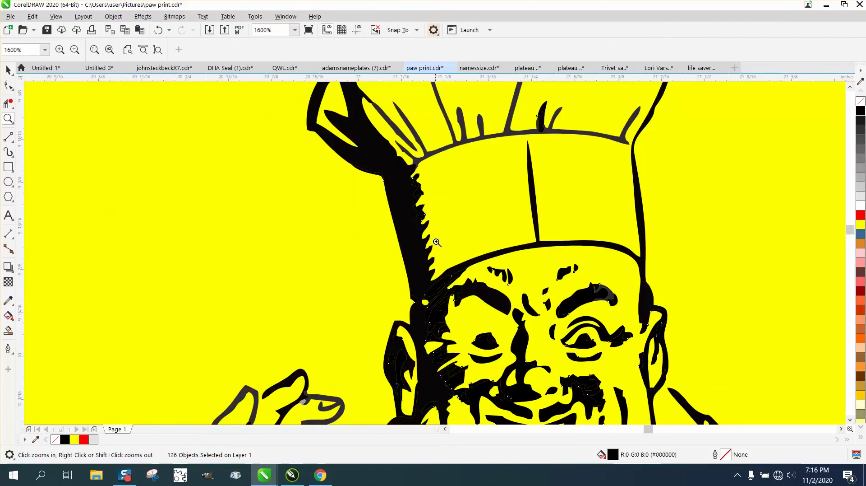
pyautogui.rightClick(439, 310)
pyautogui.moveTo(425, 319); pyautogui.dragTo(481, 362)
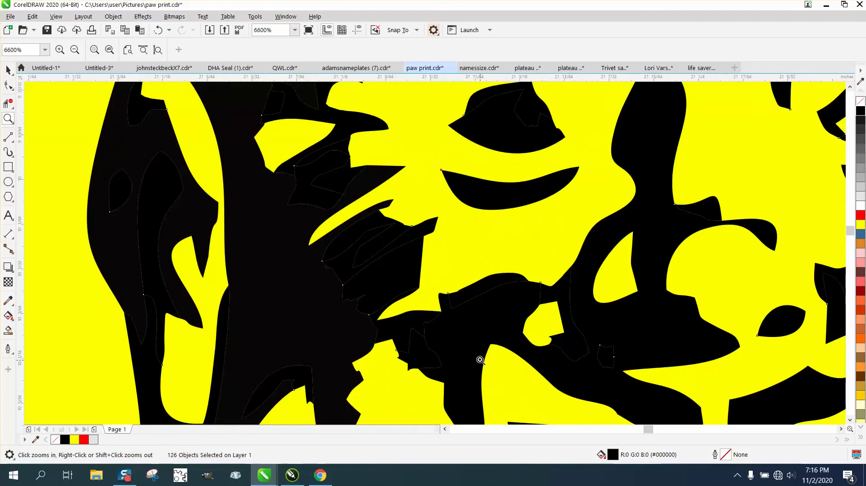
pyautogui.rightClick(284, 241)
pyautogui.rightClick(305, 239)
pyautogui.rightClick(452, 281)
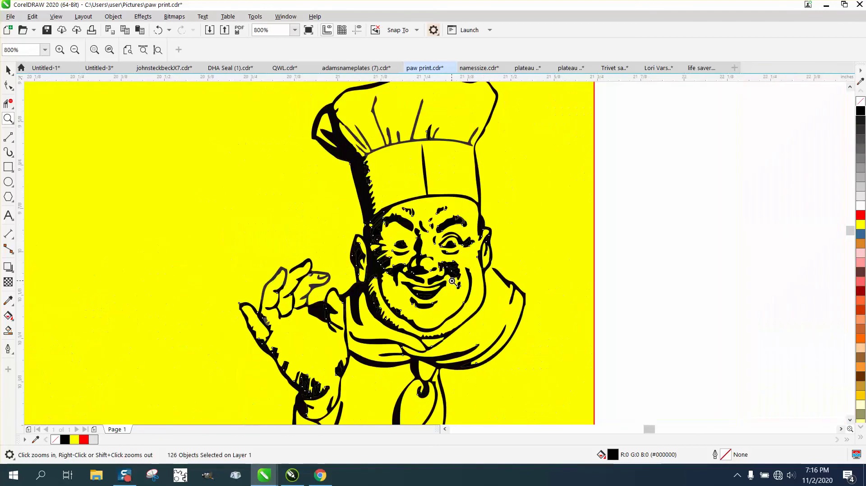
pyautogui.rightClick(453, 281)
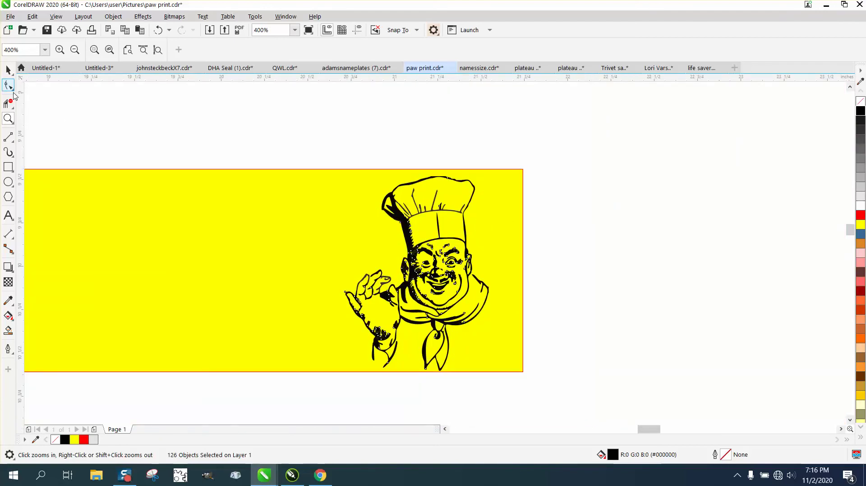
# - Undo 18 edits (the piece moves, fills and hat brim change) until the original bitmap returns
pyautogui.click(157, 30)
pyautogui.click(158, 29)
pyautogui.click(158, 30)
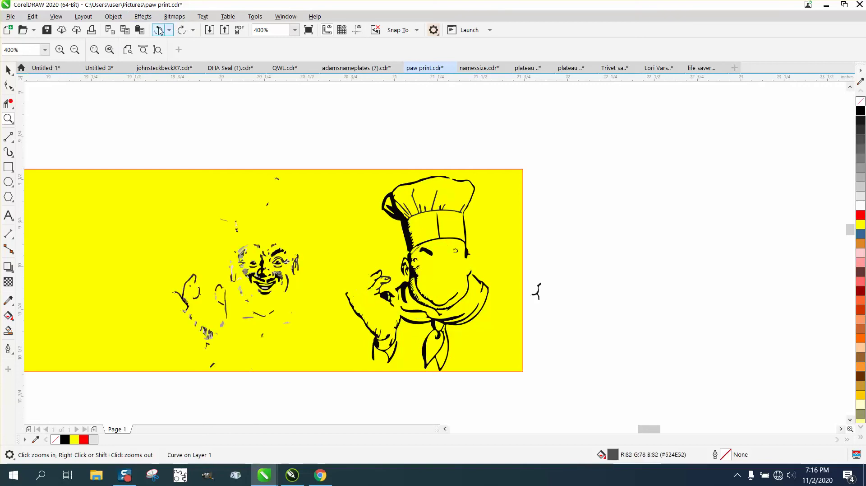
pyautogui.click(158, 29)
pyautogui.click(157, 30)
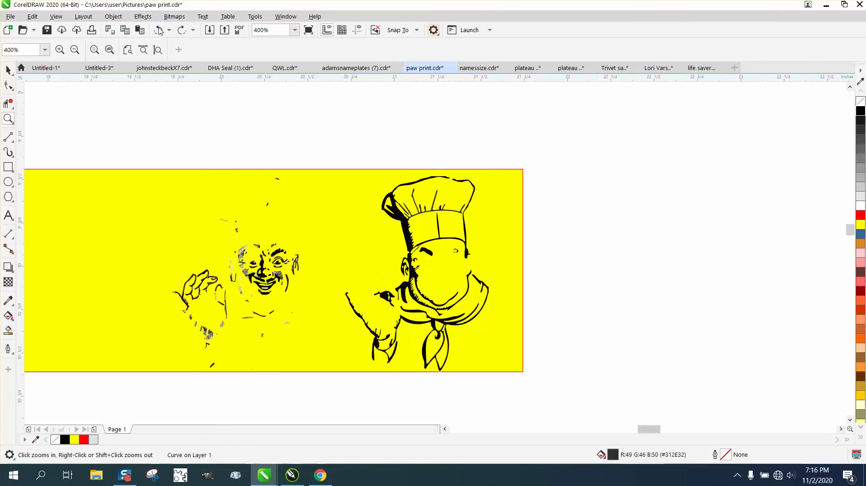
pyautogui.click(158, 30)
pyautogui.click(158, 29)
pyautogui.click(158, 29)
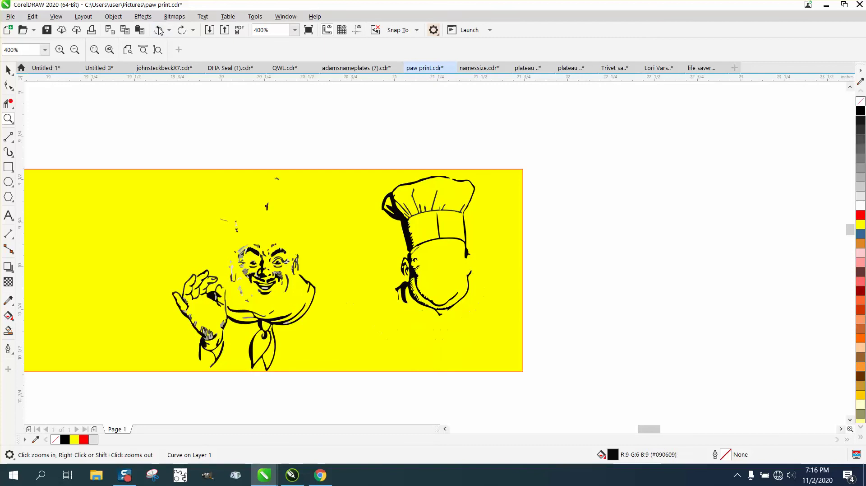
pyautogui.click(158, 29)
pyautogui.click(158, 30)
pyautogui.click(158, 29)
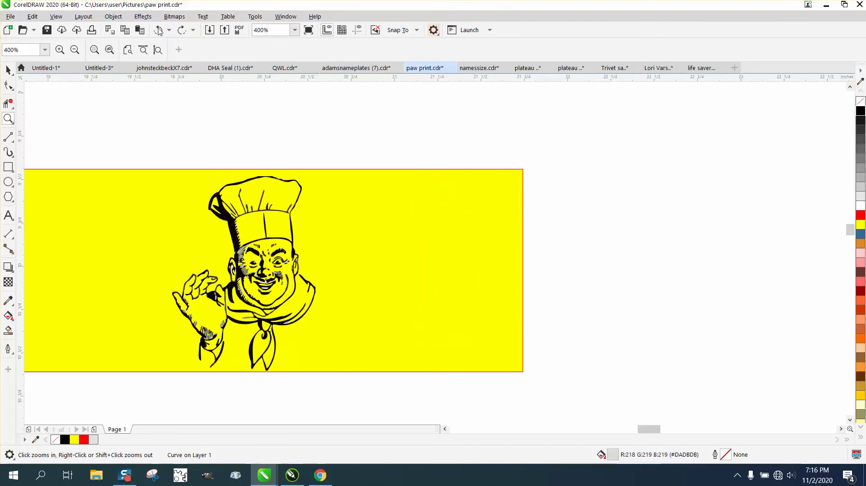
pyautogui.click(158, 29)
pyautogui.click(158, 29)
pyautogui.click(158, 30)
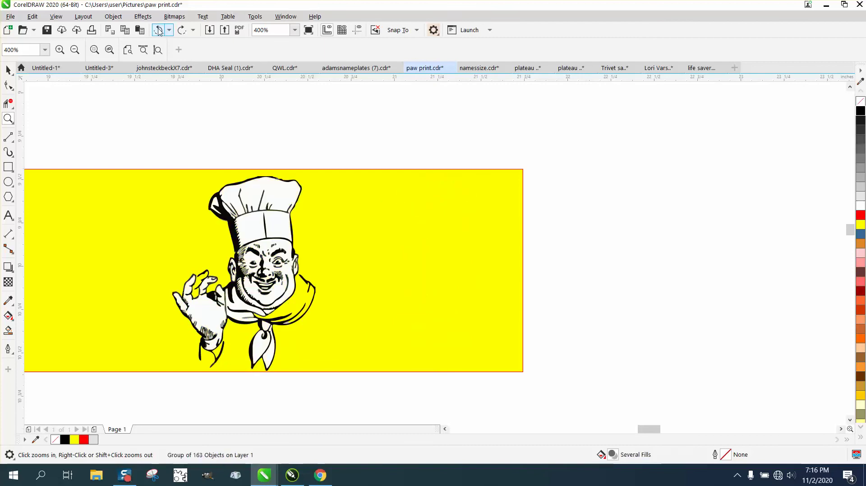
pyautogui.click(158, 30)
pyautogui.click(158, 29)
pyautogui.click(158, 30)
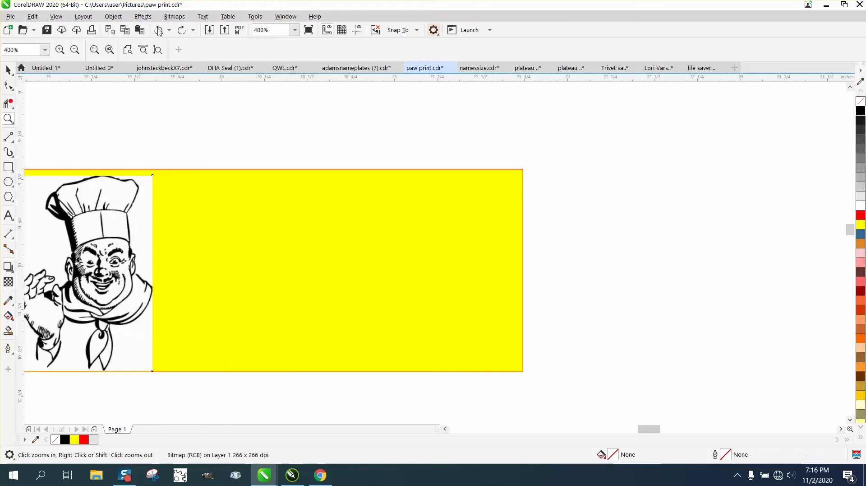
pyautogui.click(158, 30)
pyautogui.click(158, 30)
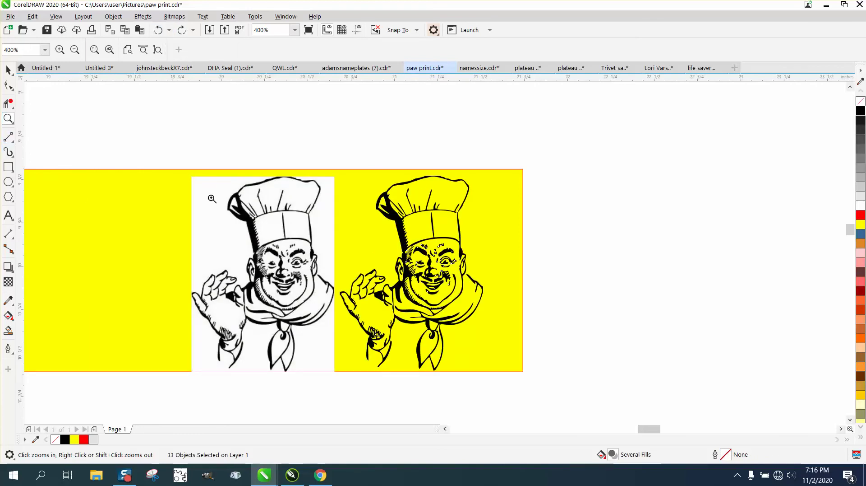
# - Zoom out from 3843% to 500%, briefly selecting and releasing a curve near the eyebrow
pyautogui.moveTo(371, 244); pyautogui.dragTo(457, 279)
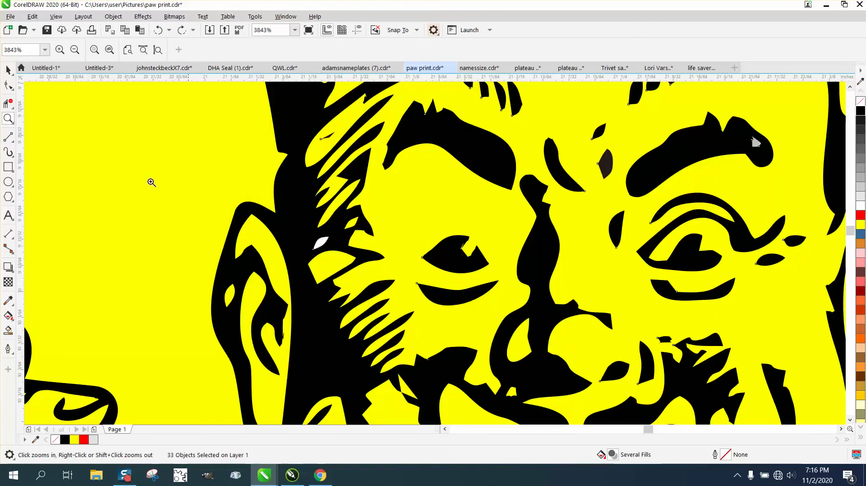
pyautogui.press('space')
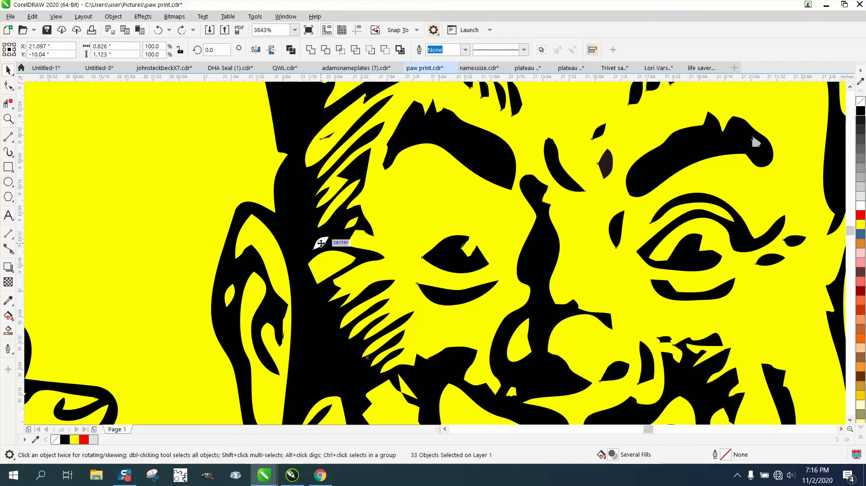
pyautogui.scroll(-2, 330, 239)
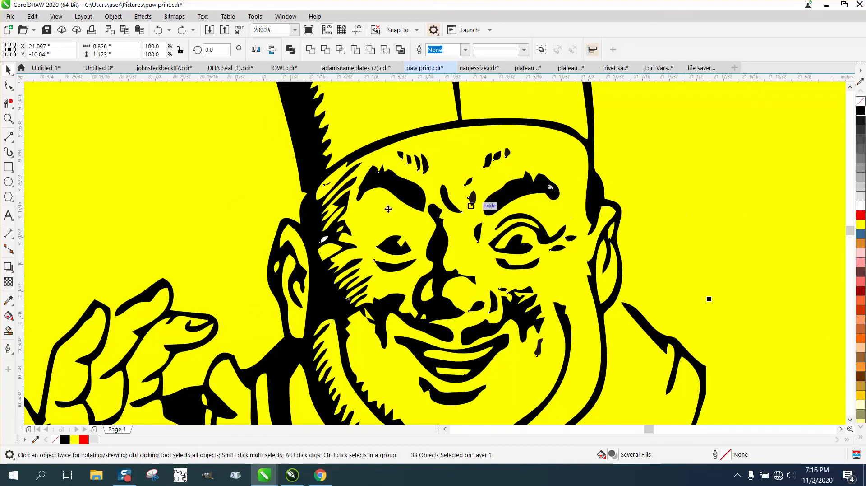
pyautogui.scroll(-2, 283, 198)
pyautogui.press('Escape')
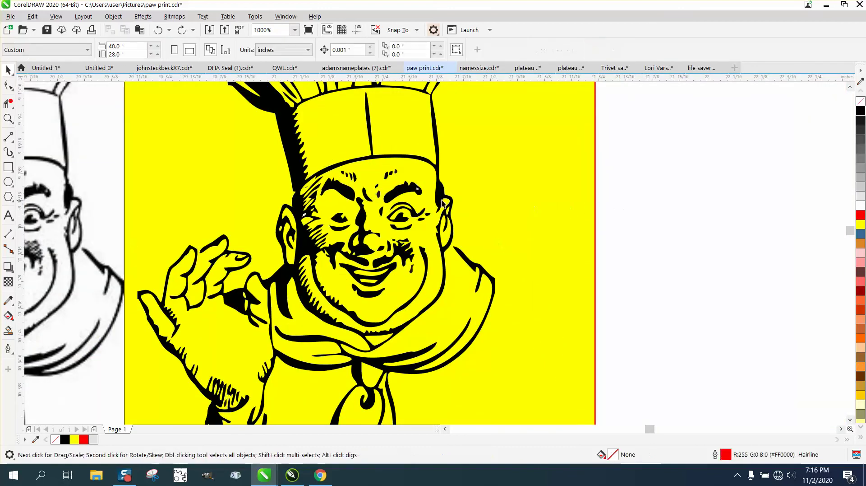
pyautogui.click(418, 192)
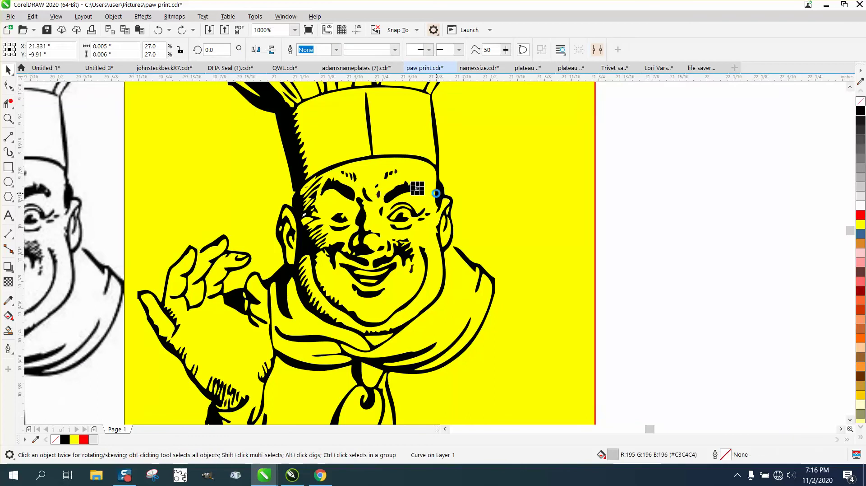
pyautogui.press('Escape')
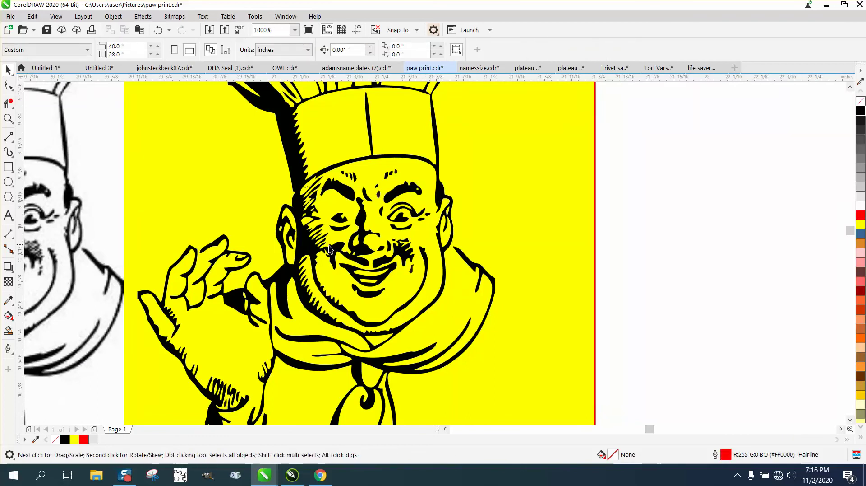
pyautogui.scroll(-2, 329, 246)
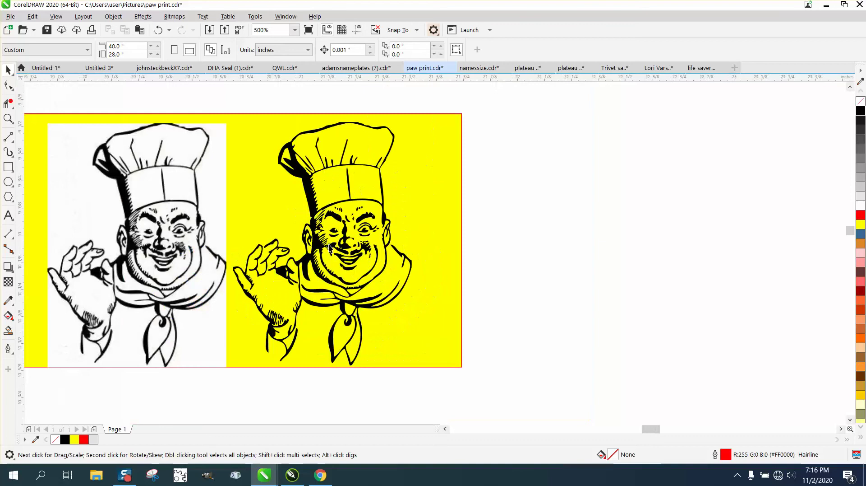
# - Drag the traced chef off the yellow page, undo the move, then deselect it
pyautogui.click(283, 272)
pyautogui.moveTo(283, 272); pyautogui.dragTo(491, 277)
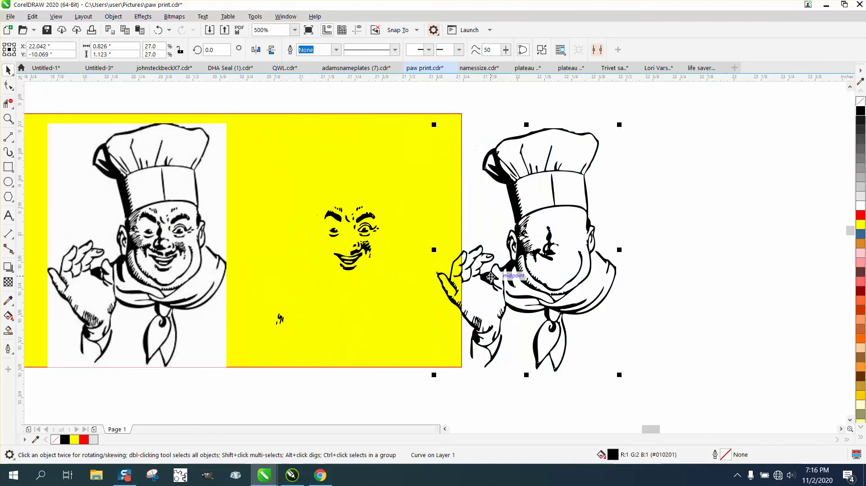
pyautogui.click(158, 30)
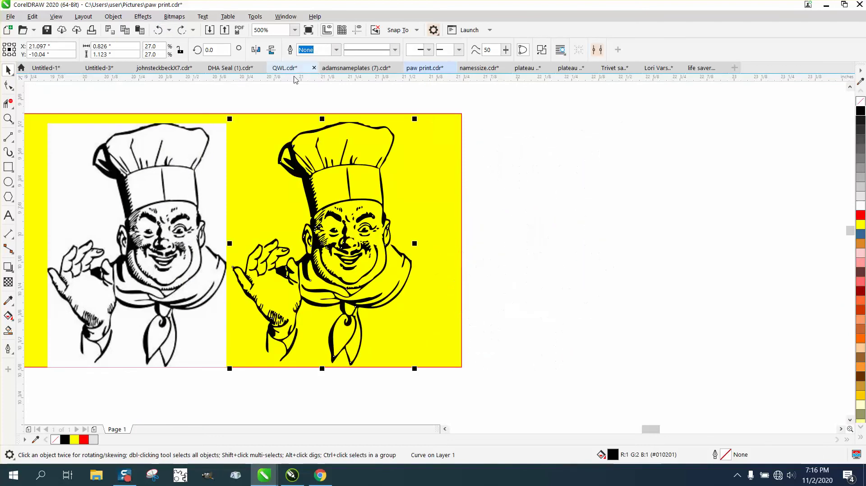
pyautogui.click(478, 156)
pyautogui.click(394, 139)
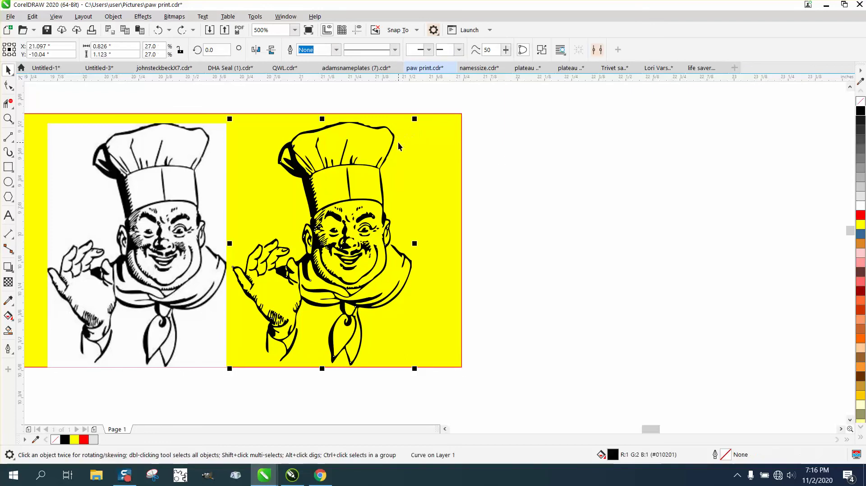
pyautogui.moveTo(398, 142); pyautogui.dragTo(399, 141)
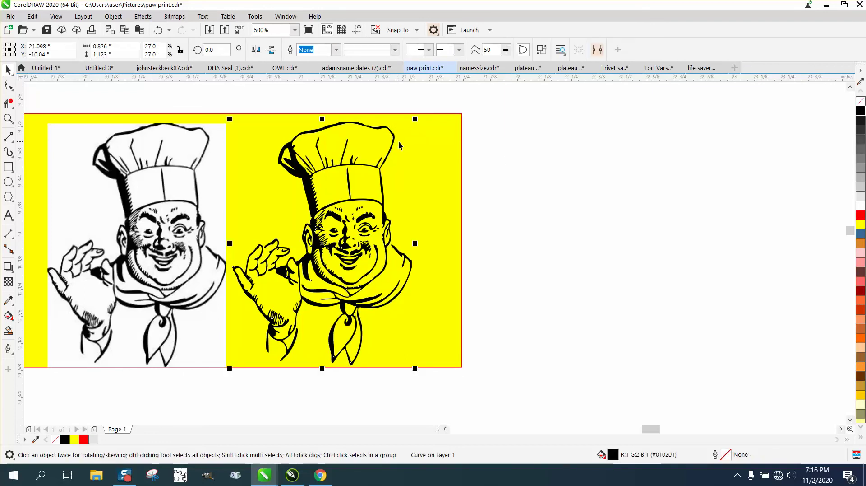
pyautogui.click(446, 129)
# - Set the nudge distance to 1 inch, nudge the chef right and back, then select the yellow rectangle
pyautogui.doubleClick(355, 50)
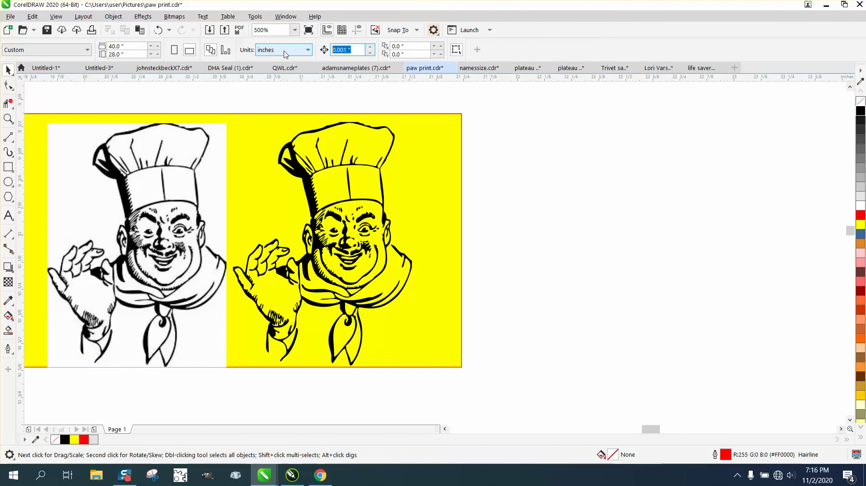
pyautogui.write('1')
pyautogui.click(394, 136)
pyautogui.press('Right')
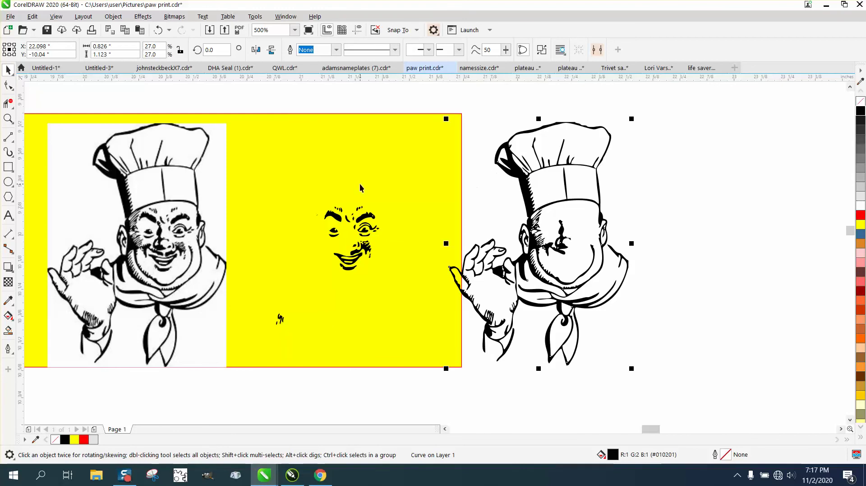
pyautogui.press('Left')
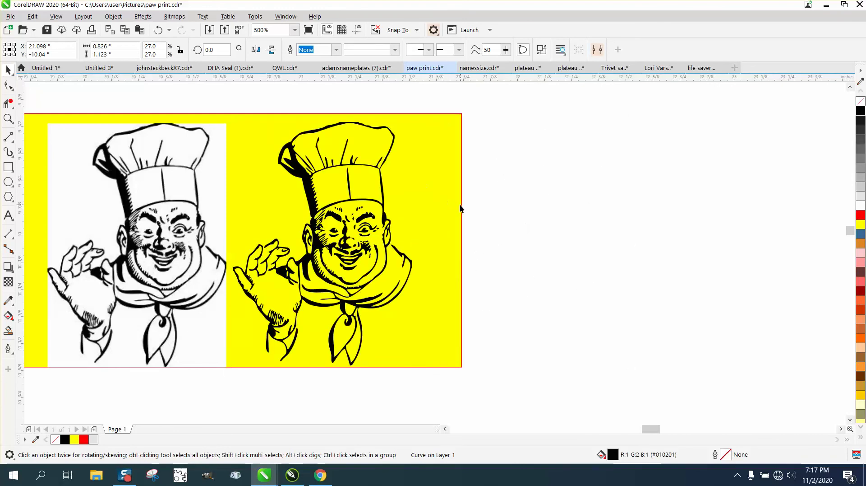
pyautogui.click(459, 204)
# - Smooth the jagged top edge of the chef's hat with the Smooth tool at a 0.2-inch nib
pyautogui.click(8, 118)
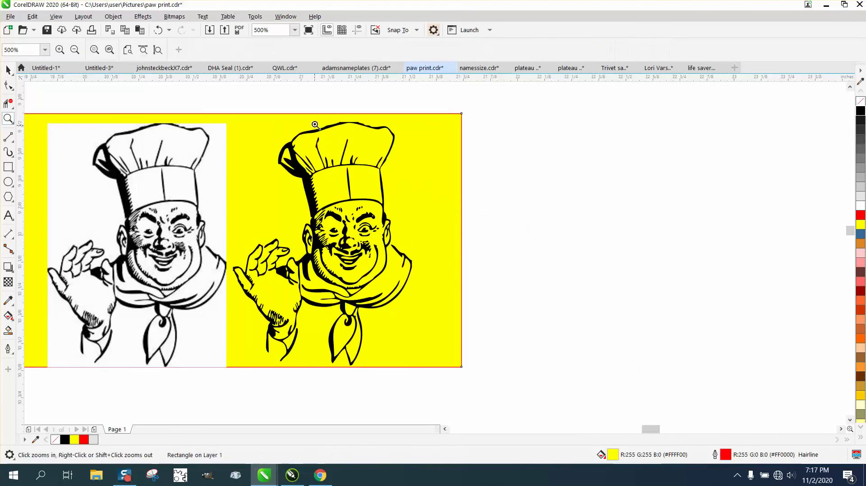
pyautogui.moveTo(284, 110); pyautogui.dragTo(445, 175)
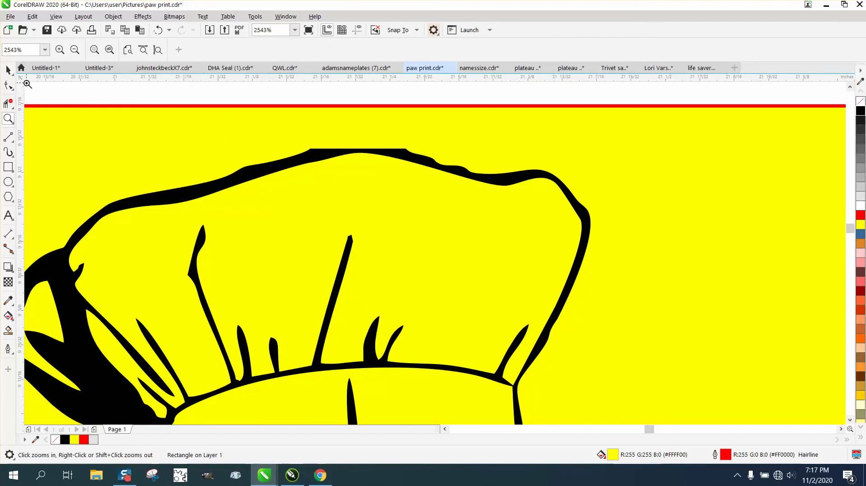
pyautogui.click(13, 88)
pyautogui.click(41, 97)
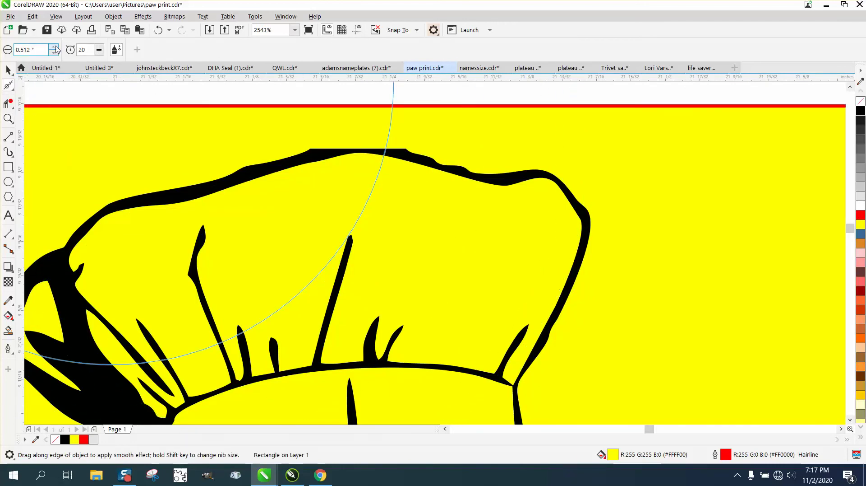
pyautogui.doubleClick(32, 49)
pyautogui.write('.2')
pyautogui.press('Return')
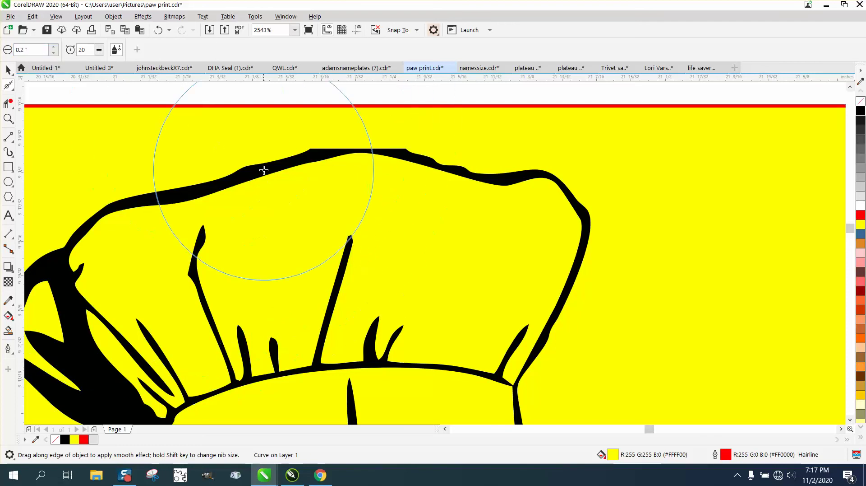
pyautogui.click(265, 168)
pyautogui.moveTo(270, 166)
pyautogui.mouseDown()
pyautogui.moveTo(384, 157)
pyautogui.moveTo(530, 193)
pyautogui.moveTo(508, 260)
pyautogui.mouseUp()
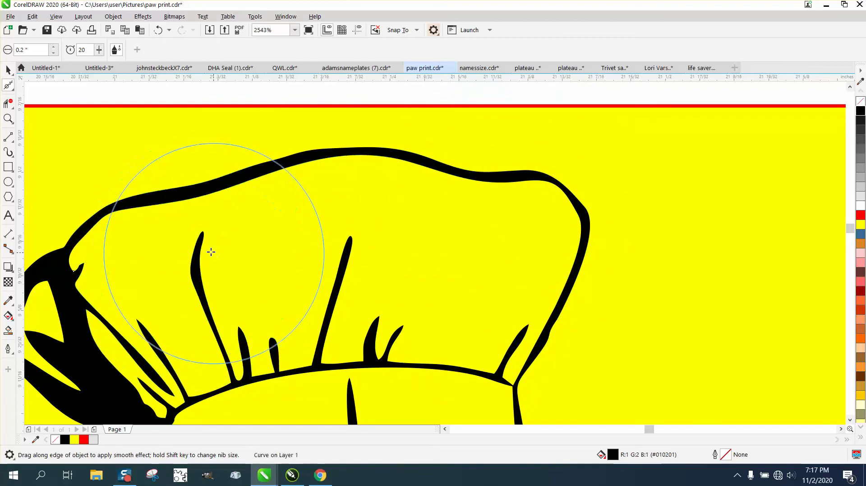
# - Smooth the jagged top of the left eyebrow with the same Smooth brush
pyautogui.scroll(-2, 186, 242)
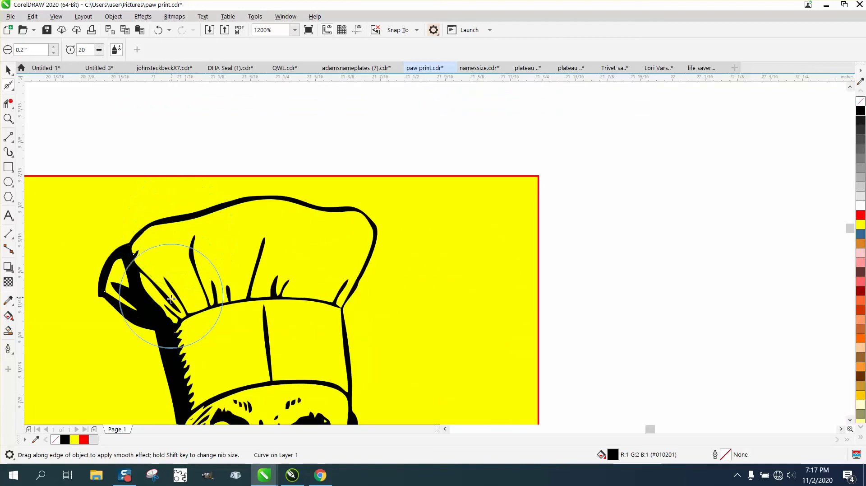
pyautogui.click(8, 118)
pyautogui.moveTo(160, 313); pyautogui.dragTo(271, 422)
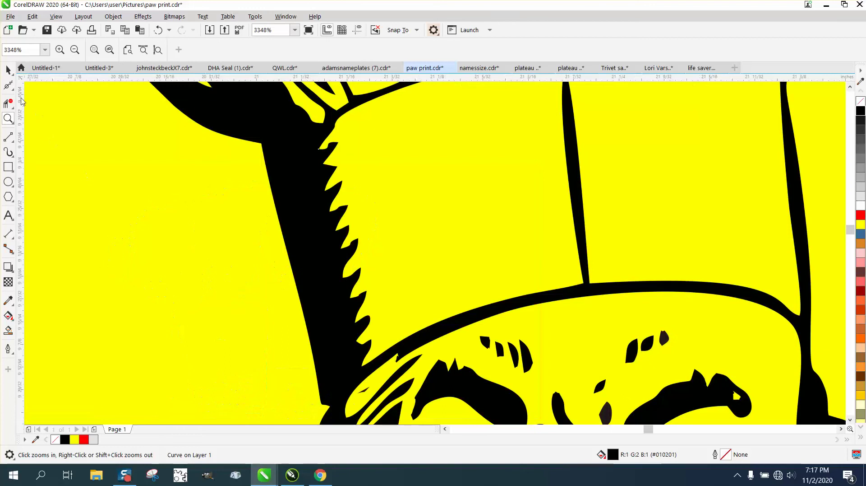
pyautogui.click(11, 88)
pyautogui.click(43, 100)
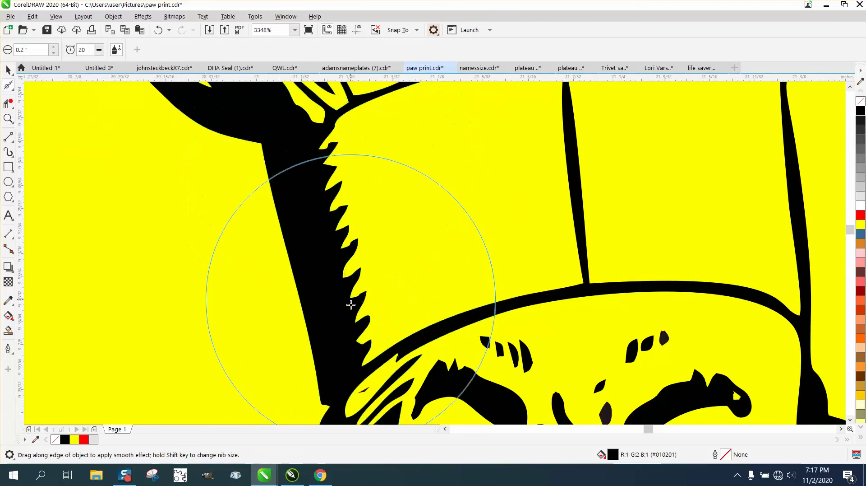
pyautogui.scroll(-5, 184, 251)
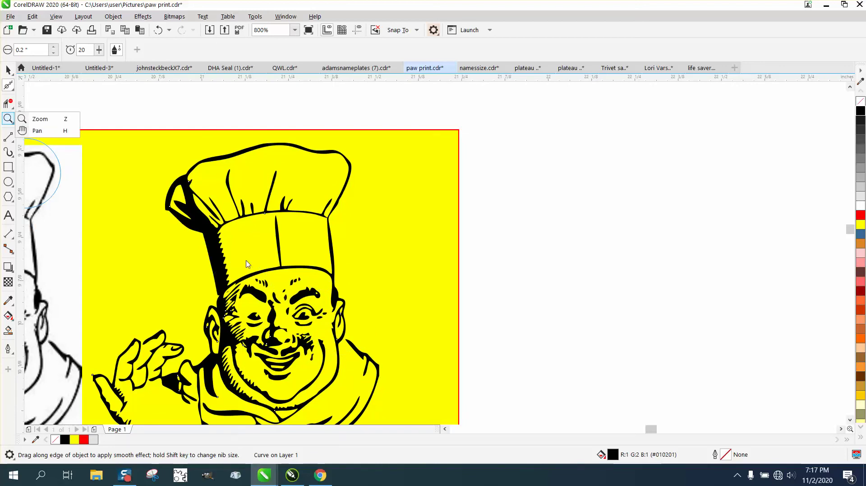
pyautogui.click(8, 120)
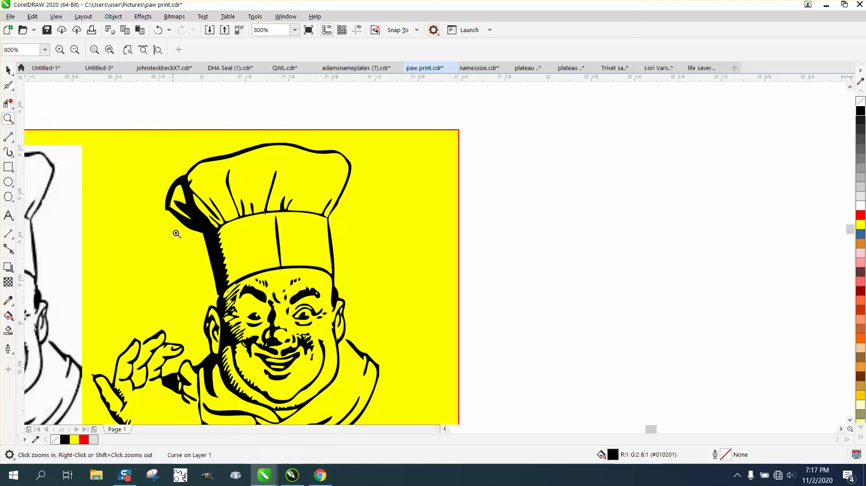
pyautogui.moveTo(458, 362); pyautogui.dragTo(458, 362)
pyautogui.click(9, 85)
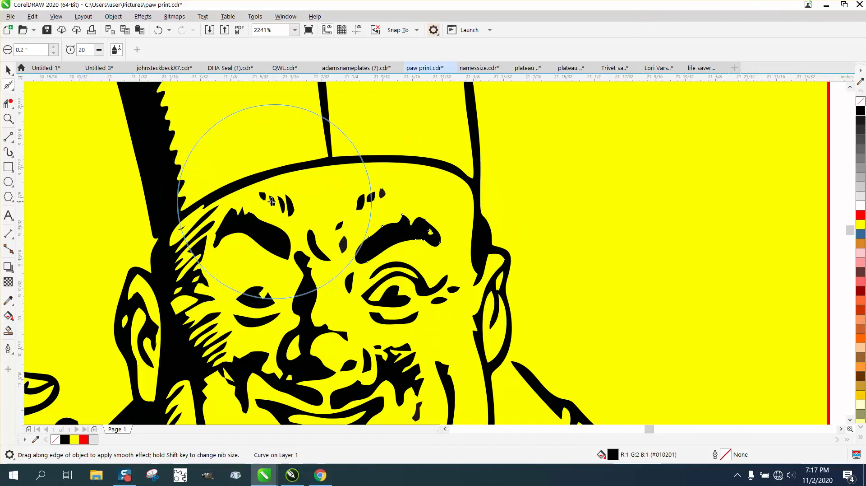
pyautogui.moveTo(276, 239)
pyautogui.mouseDown()
pyautogui.moveTo(265, 257)
pyautogui.moveTo(222, 266)
pyautogui.moveTo(189, 242)
pyautogui.moveTo(200, 246)
pyautogui.moveTo(214, 304)
pyautogui.moveTo(206, 364)
pyautogui.moveTo(158, 328)
pyautogui.moveTo(338, 351)
pyautogui.moveTo(308, 323)
pyautogui.moveTo(442, 367)
pyautogui.moveTo(505, 313)
pyautogui.moveTo(513, 277)
pyautogui.mouseUp()
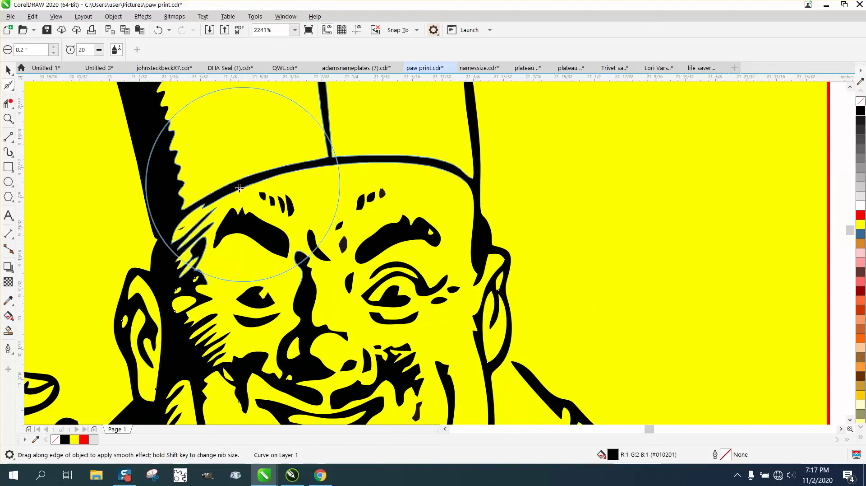
pyautogui.scroll(-2, 226, 185)
pyautogui.scroll(-2, 324, 264)
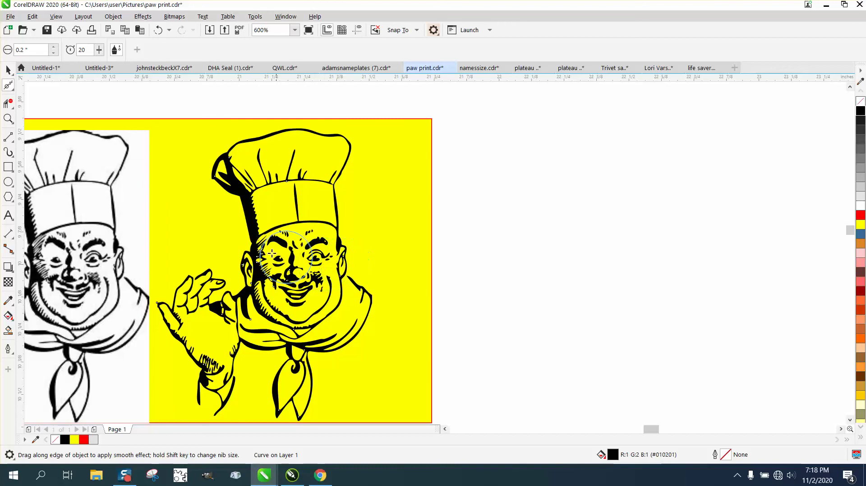
# - Delete the yellow background rectangle, then marquee-select all the traced chef pieces
pyautogui.click(9, 71)
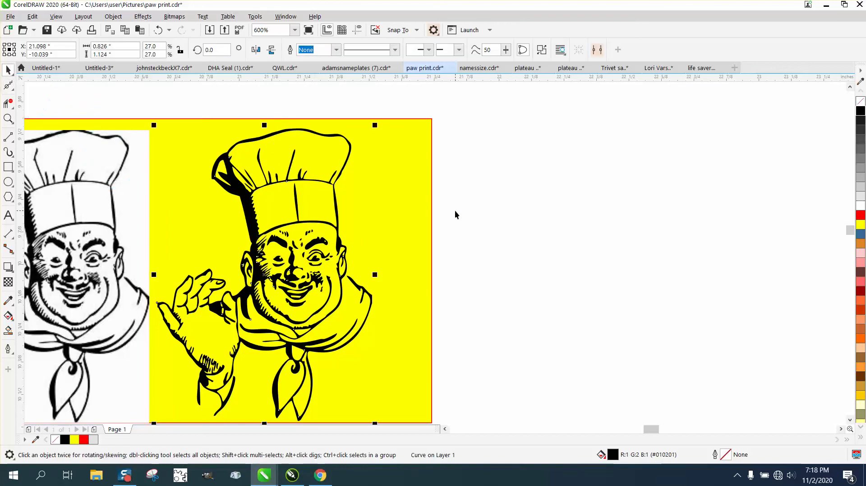
pyautogui.click(421, 208)
pyautogui.press('Delete')
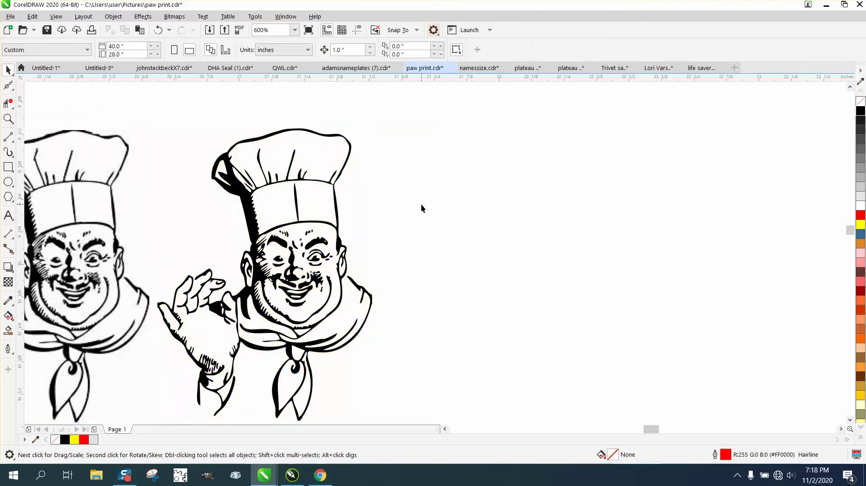
pyautogui.scroll(-2, 421, 208)
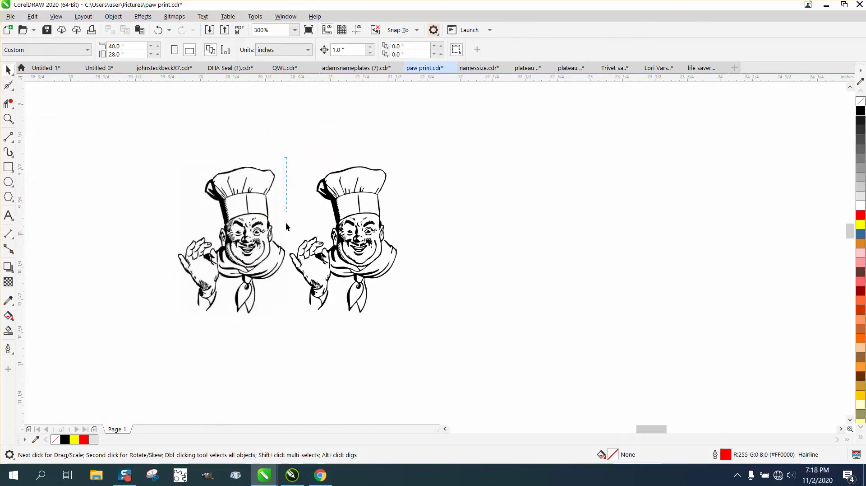
pyautogui.moveTo(448, 337); pyautogui.dragTo(448, 337)
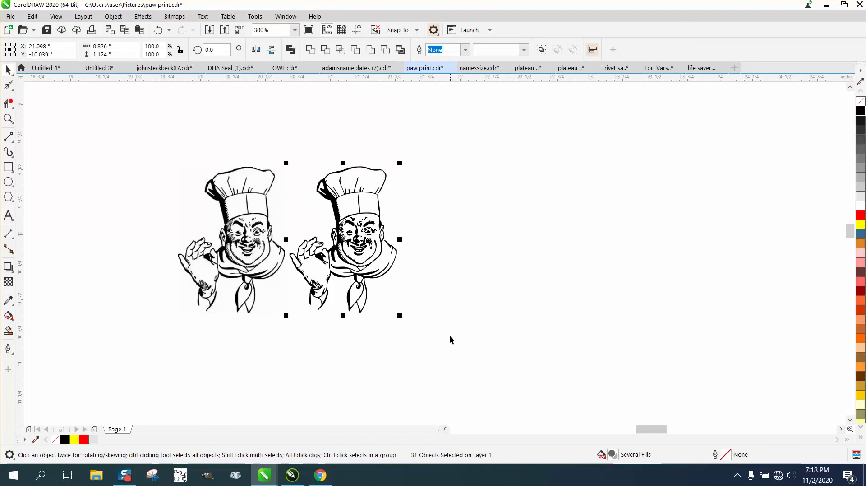